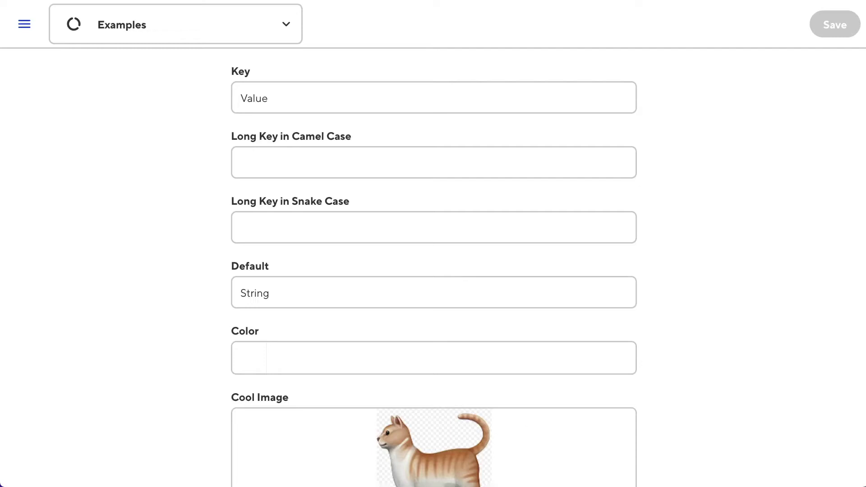
View the Examples data in the Source Editor and return to the Data Editor.
click(166, 31)
click(132, 200)
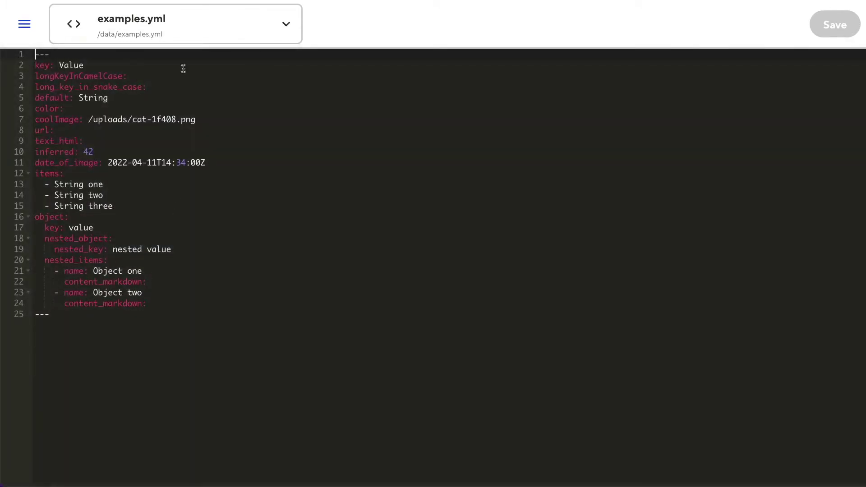
click(179, 41)
click(153, 170)
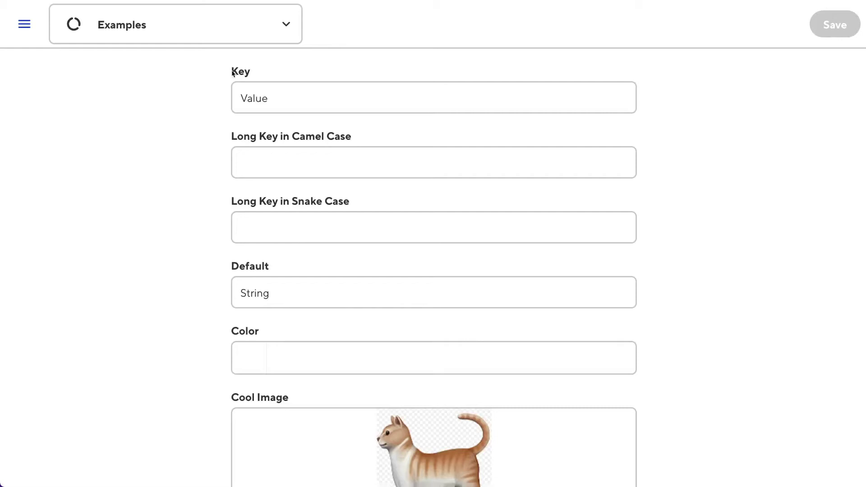
Set the Key field to "Value!!" and save the file.
click(295, 105)
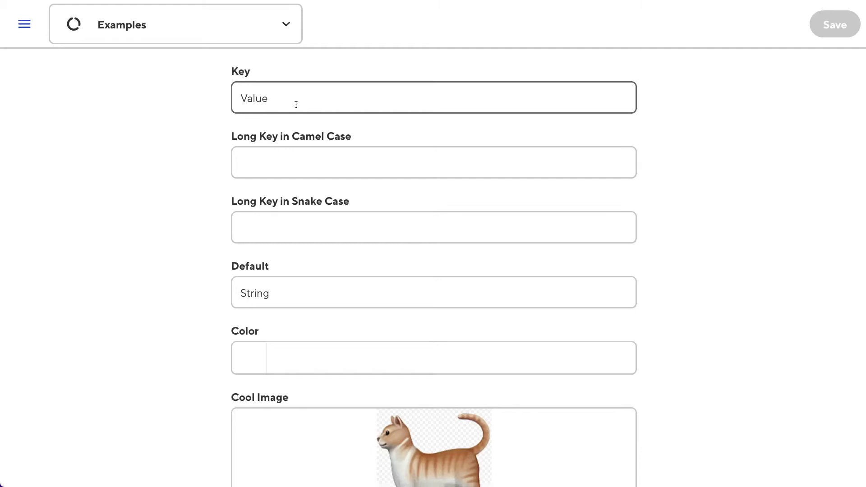
text(!!)
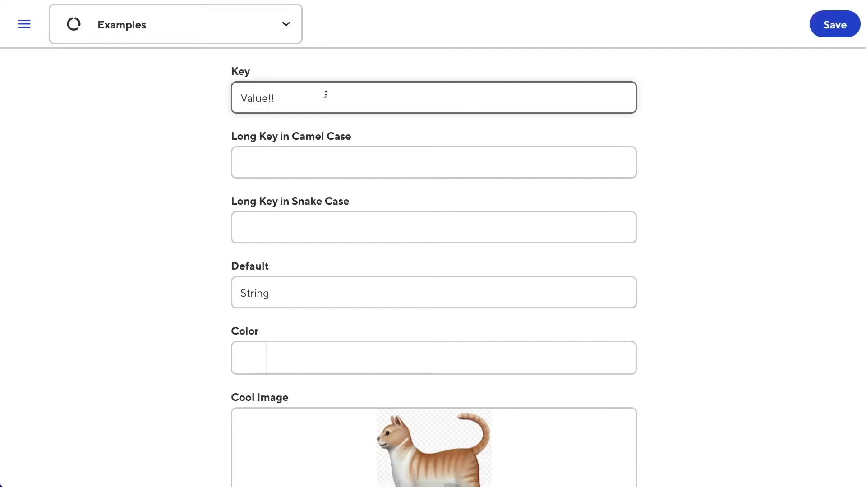
click(832, 27)
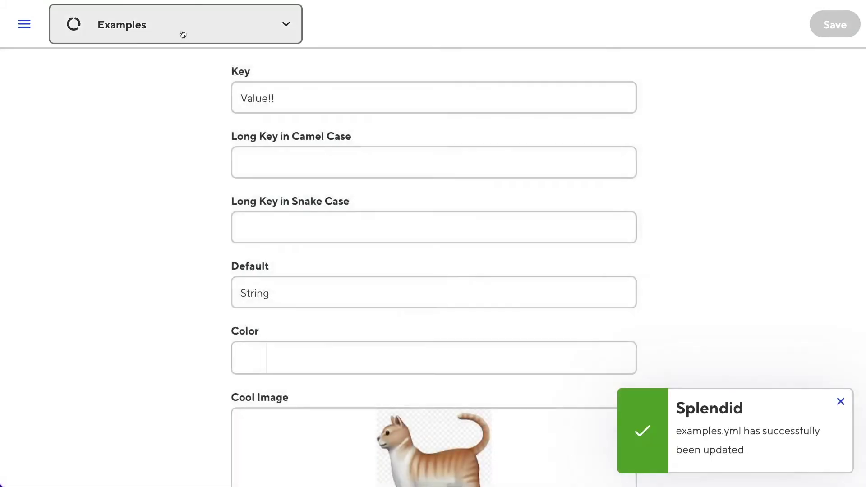
Examine the key, longKeyInCamelCase and long_key_in_snake_case lines in the Source Editor, and return to the Data Editor.
click(182, 34)
click(139, 201)
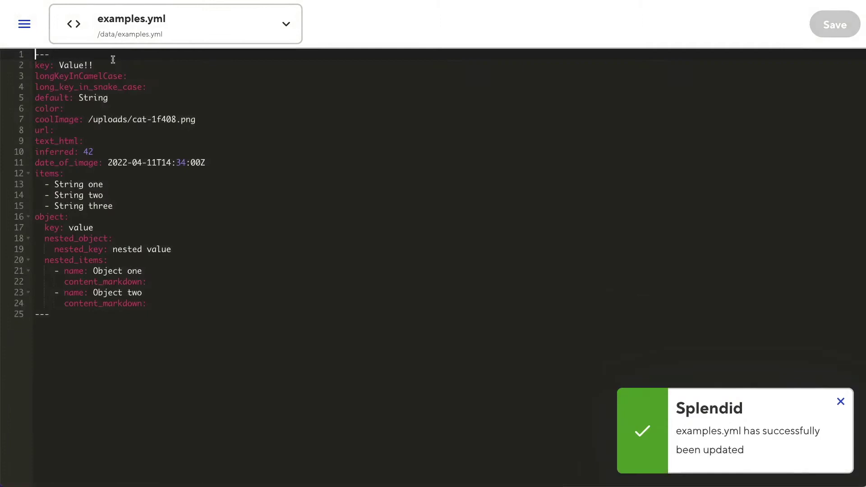
drag(95, 65, 27, 67)
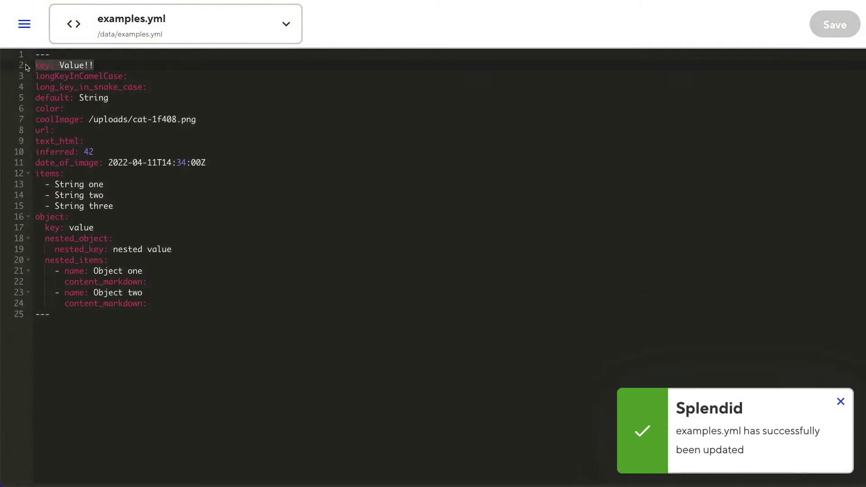
key(Left)
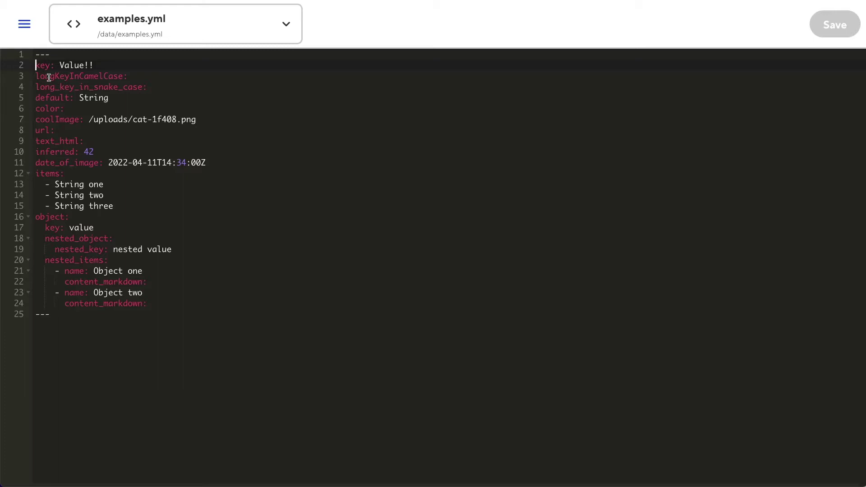
drag(34, 75, 150, 77)
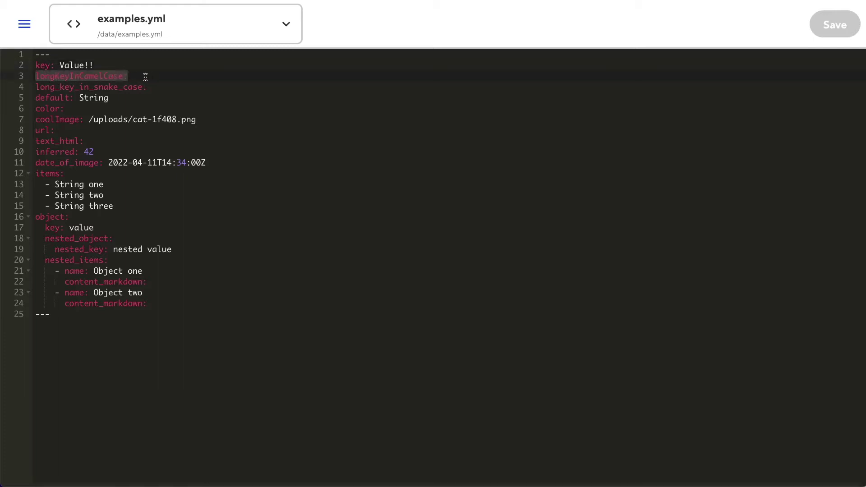
click(34, 86)
drag(35, 86, 149, 87)
click(163, 34)
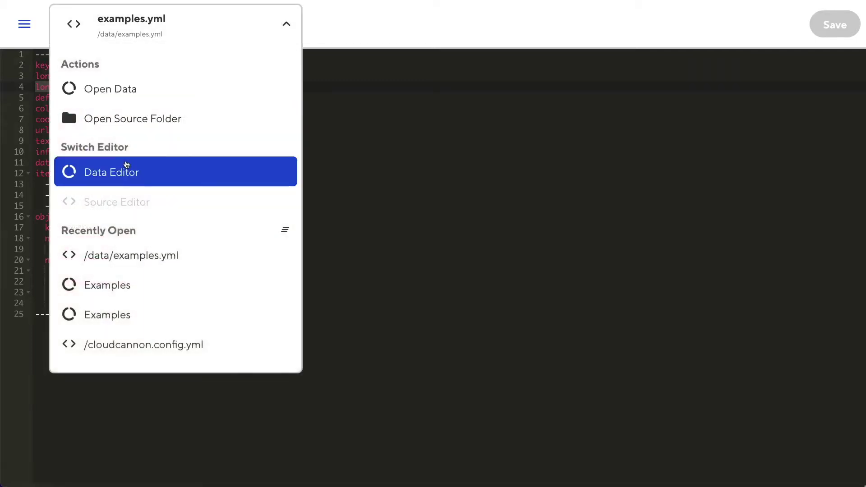
click(126, 170)
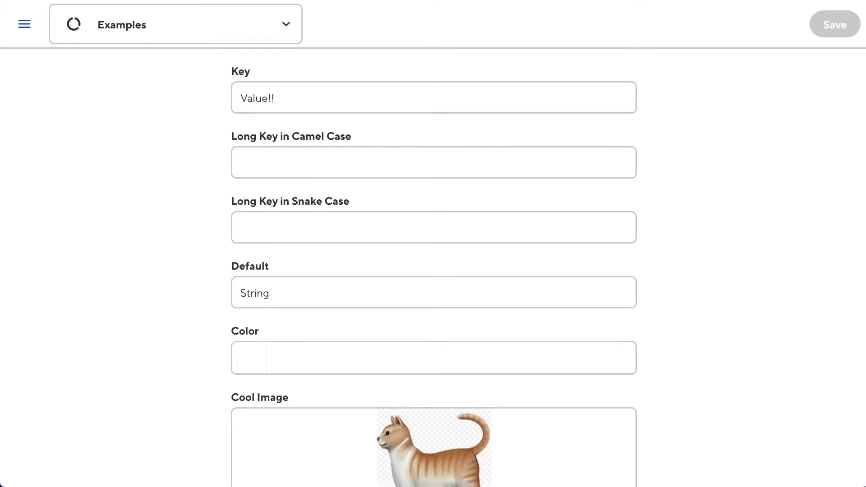
click(298, 287)
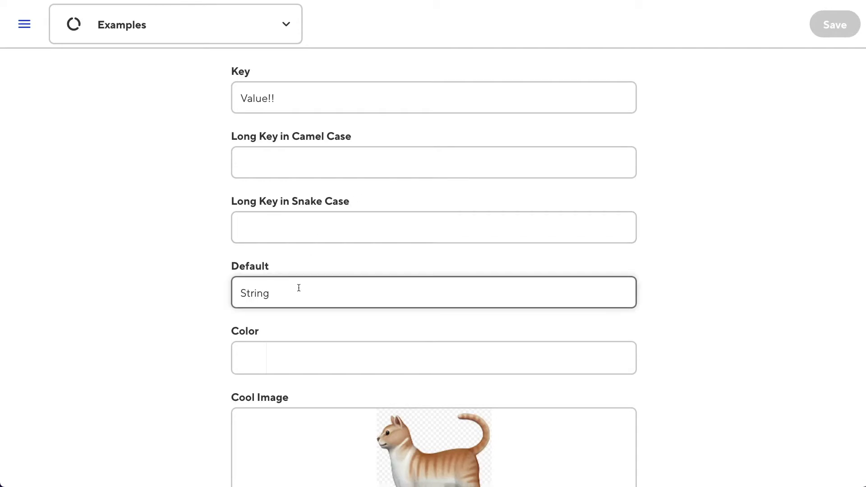
text(!!!!)
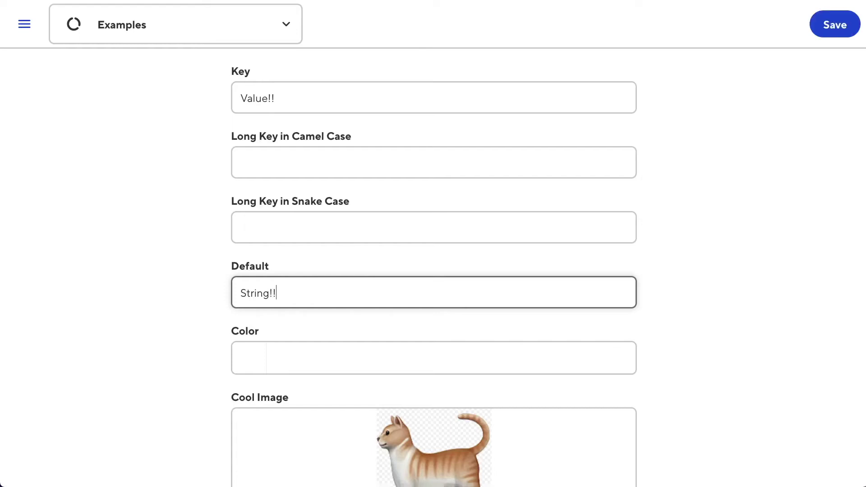
key(BackSpace)
key(BackSpace)
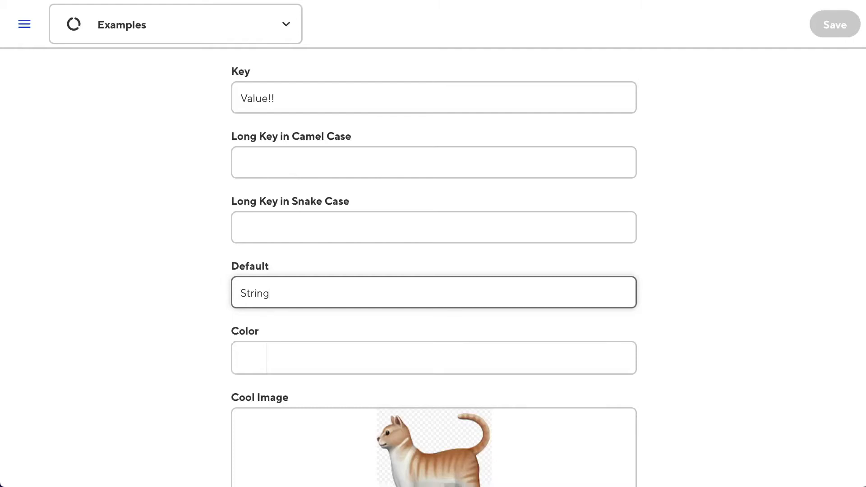
Set the Color field to the dark red #a72d2d using the colour picker.
click(262, 330)
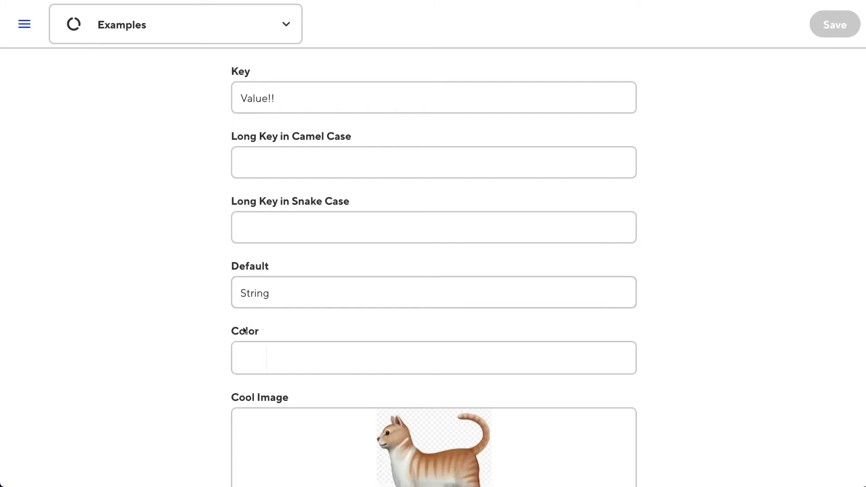
click(252, 358)
drag(309, 391, 344, 392)
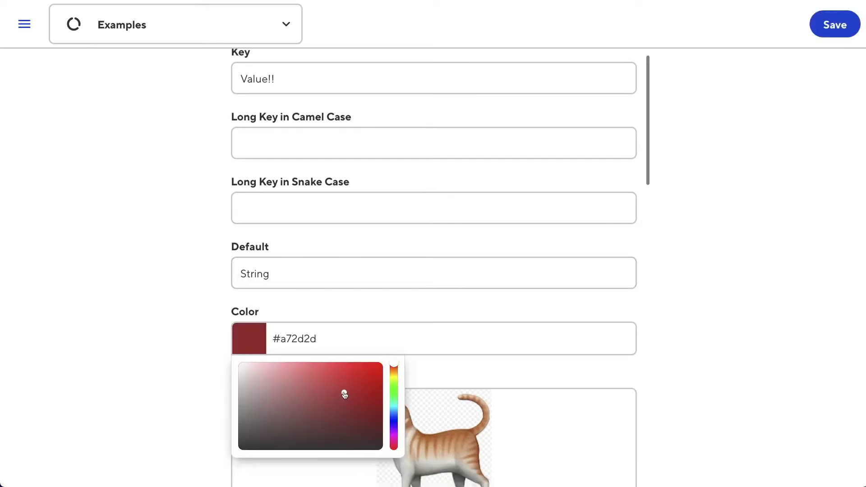
click(467, 379)
View the file options of the Cool Image field and close them without choosing one.
scroll(466, 380, down, 2)
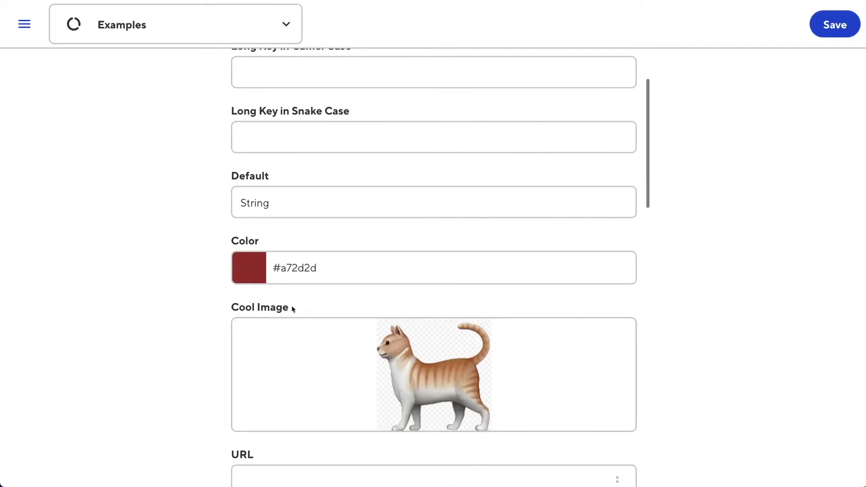
click(436, 370)
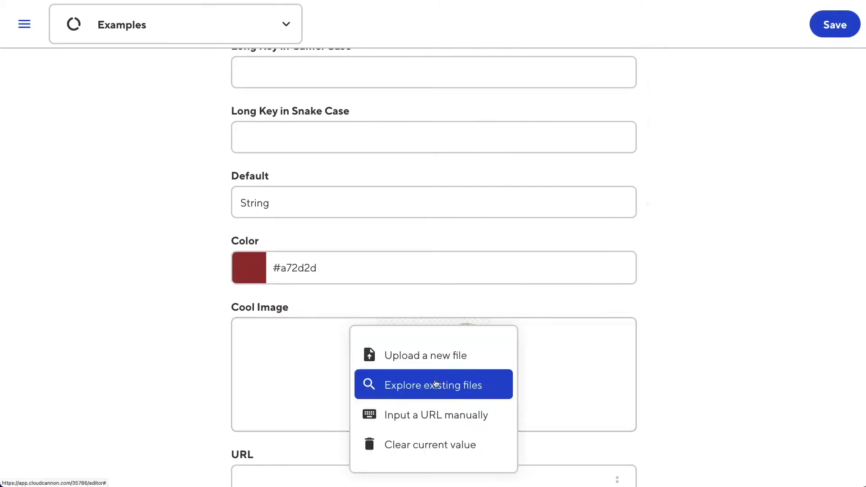
click(671, 338)
Set the URL field to cloudcannon.com.
scroll(670, 338, down, 3)
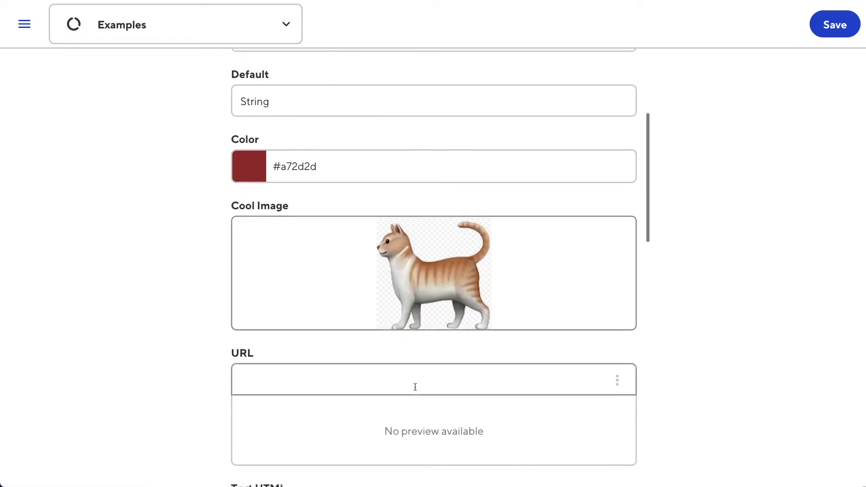
click(272, 346)
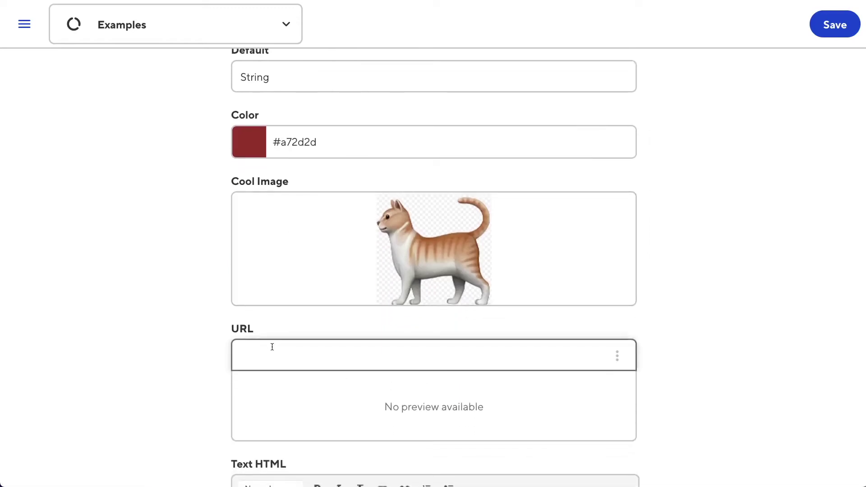
text(cloudcannon.com)
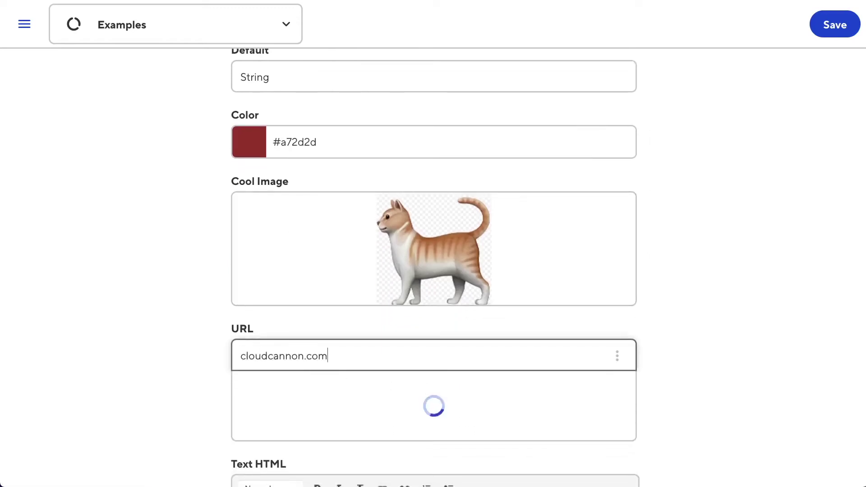
Enter "Html editor" in the Text HTML field with "Html" bold and "editor" italic, and save the file.
scroll(359, 416, down, 5)
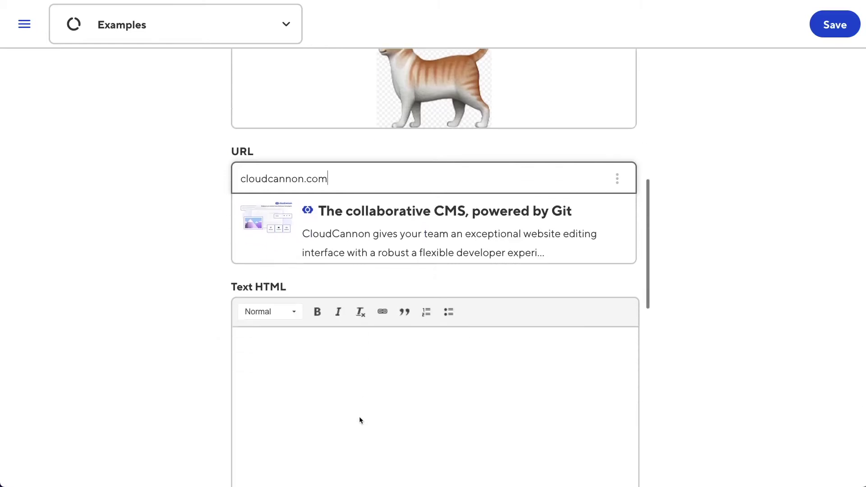
scroll(269, 266, down, 1)
click(268, 266)
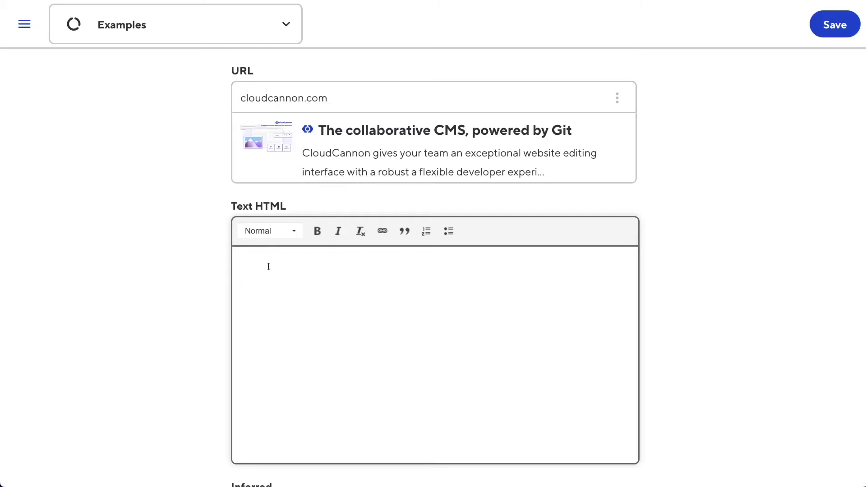
text(Html editor)
double_click(250, 264)
click(317, 231)
double_click(283, 264)
click(339, 231)
click(829, 21)
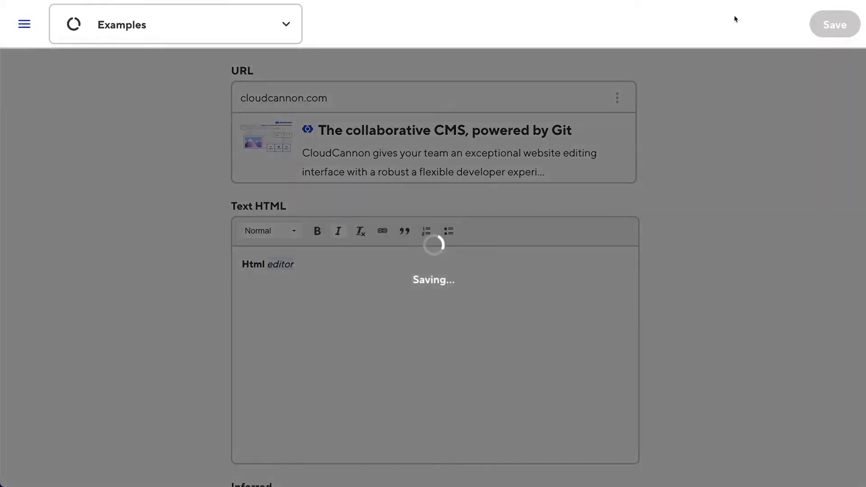
Examine the inferred number and date_of_image values in the Source Editor, and return to the Data Editor.
click(181, 29)
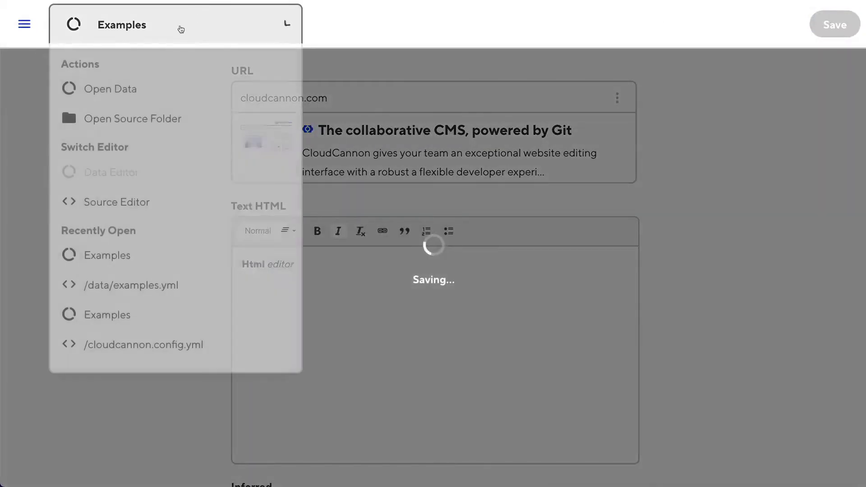
click(111, 209)
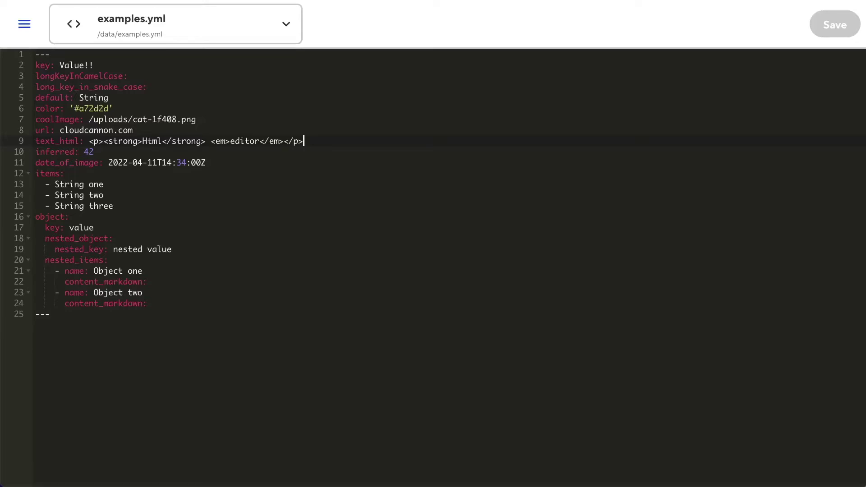
double_click(89, 152)
click(209, 162)
drag(210, 163, 108, 163)
click(171, 35)
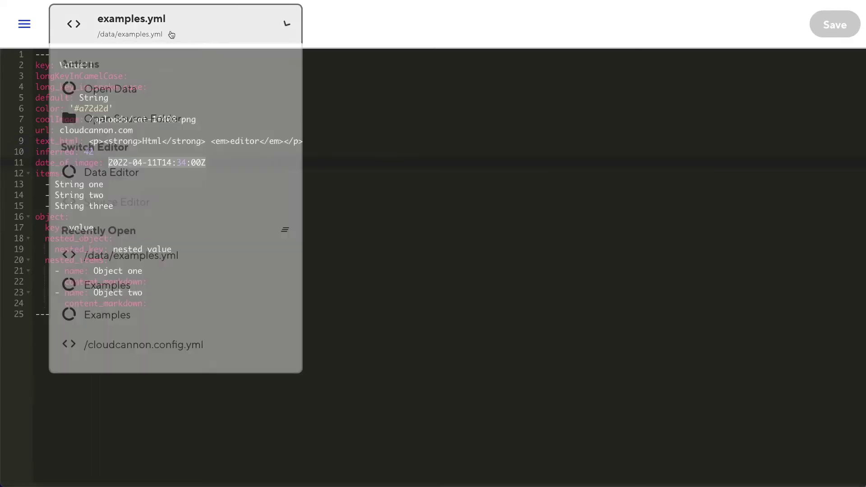
click(113, 175)
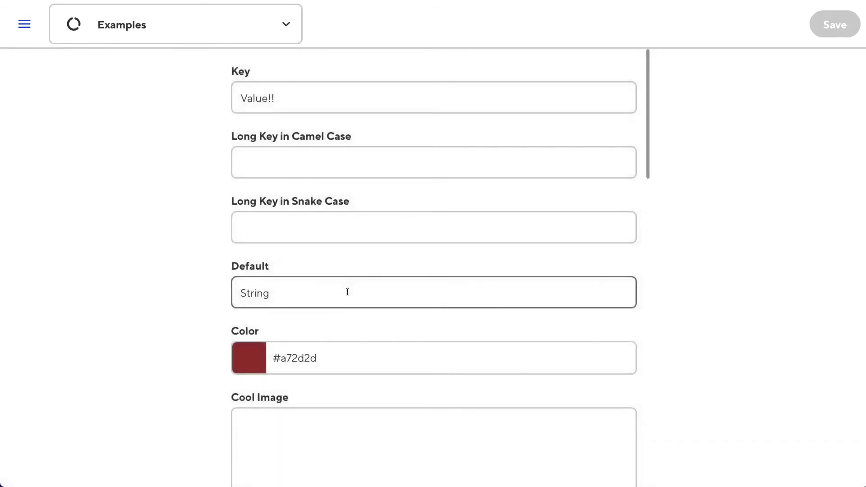
Set the Inferred number field to 43.
scroll(345, 291, down, 12)
scroll(347, 291, down, 5)
double_click(620, 176)
double_click(621, 176)
double_click(621, 176)
click(621, 180)
click(621, 180)
Set the Date of Image to 2022-04-13 and its time to 12:34 pm.
click(384, 238)
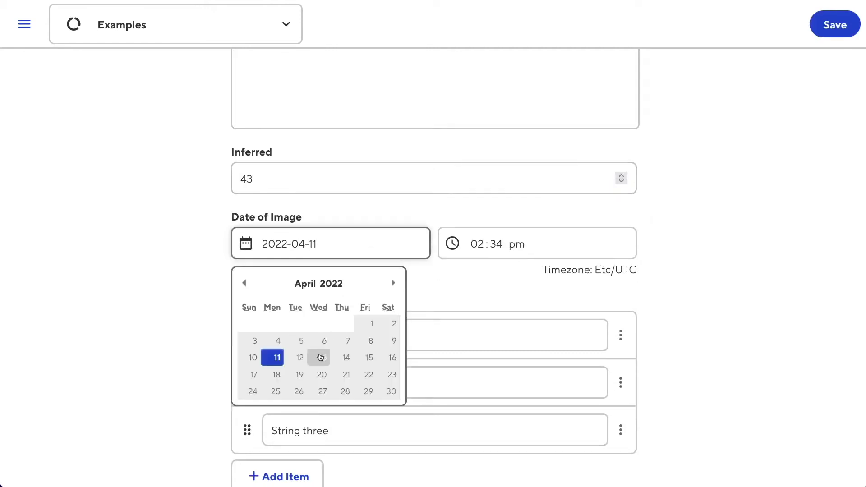
click(320, 357)
click(481, 245)
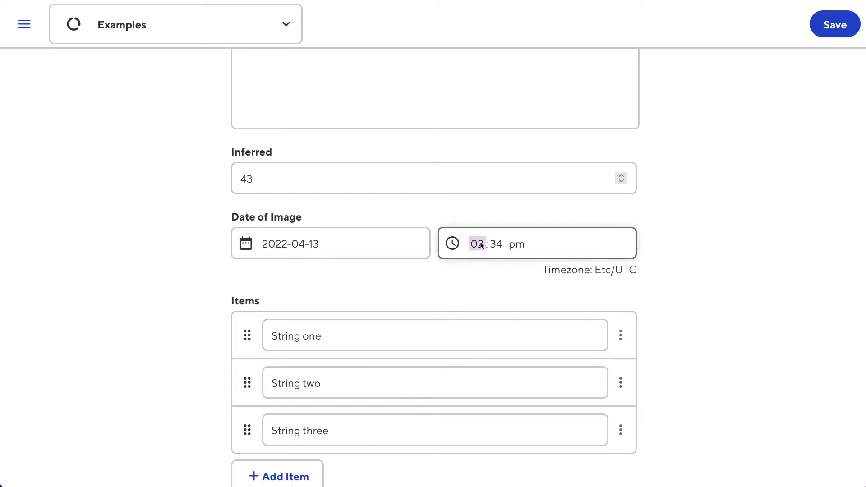
text(12)
click(521, 220)
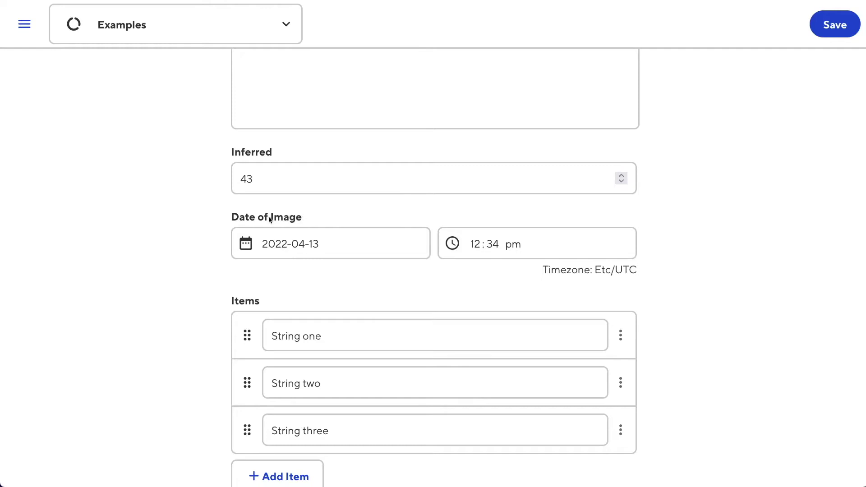
Add a new item with the text "String four" to the end of the Items list.
scroll(269, 218, up, 12)
scroll(336, 194, down, 1)
scroll(336, 194, down, 10)
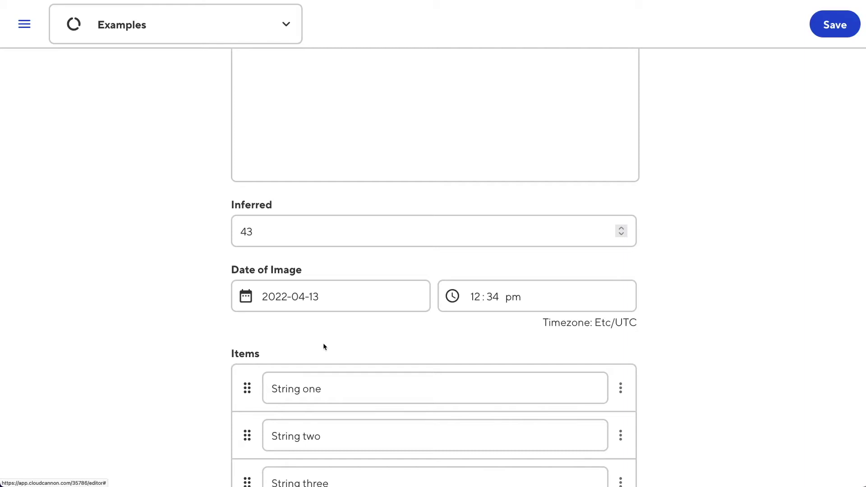
scroll(323, 346, down, 4)
click(311, 387)
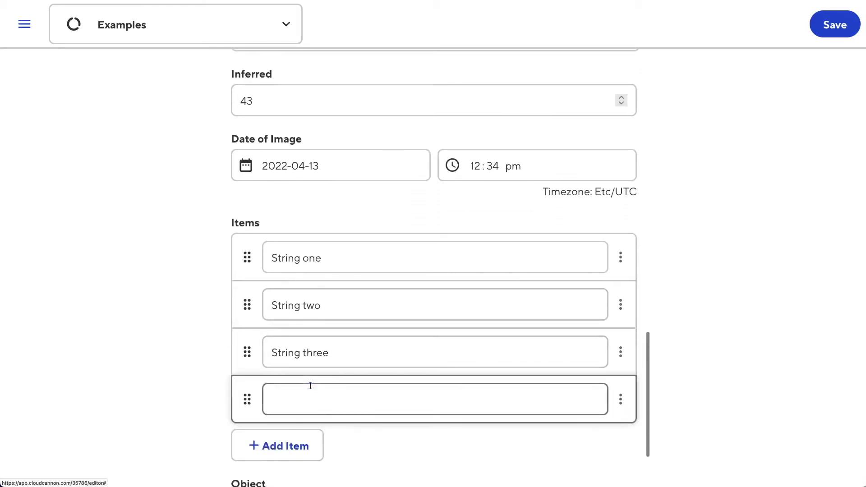
text(String four)
Move the "String four" item to second place in the Items list and clone it.
drag(242, 366, 239, 305)
click(620, 304)
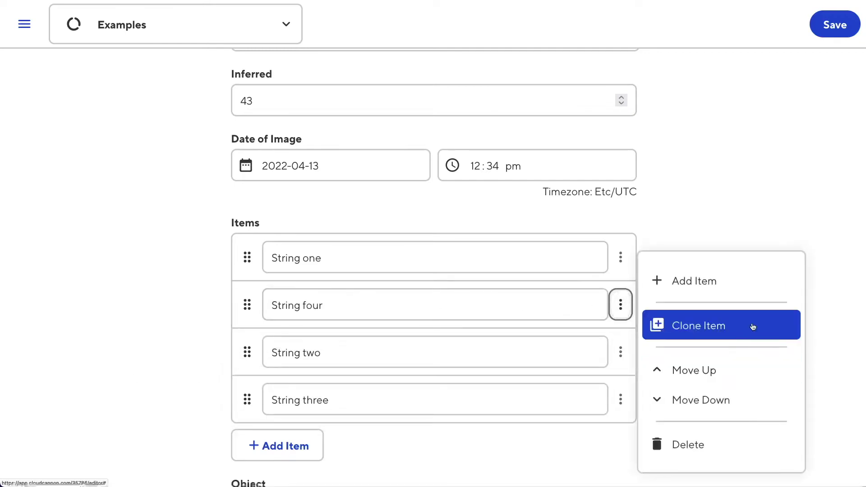
click(716, 325)
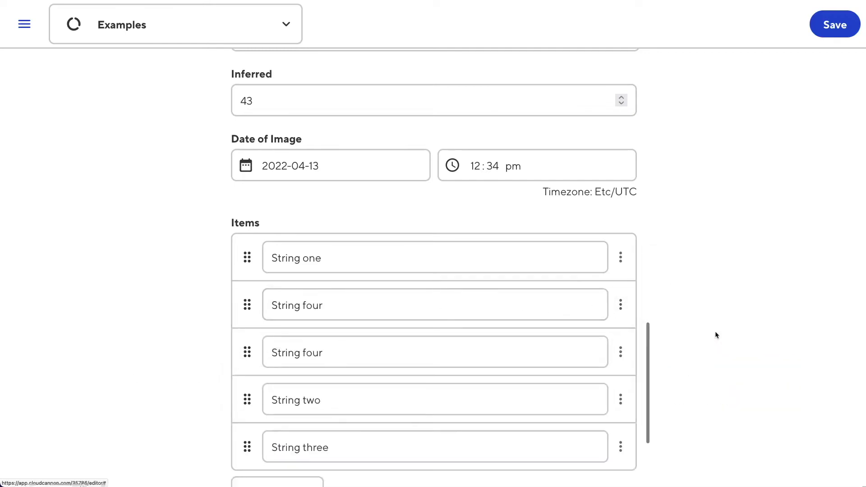
Delete the duplicate "String four" item in third place of the Items list.
click(621, 351)
click(707, 440)
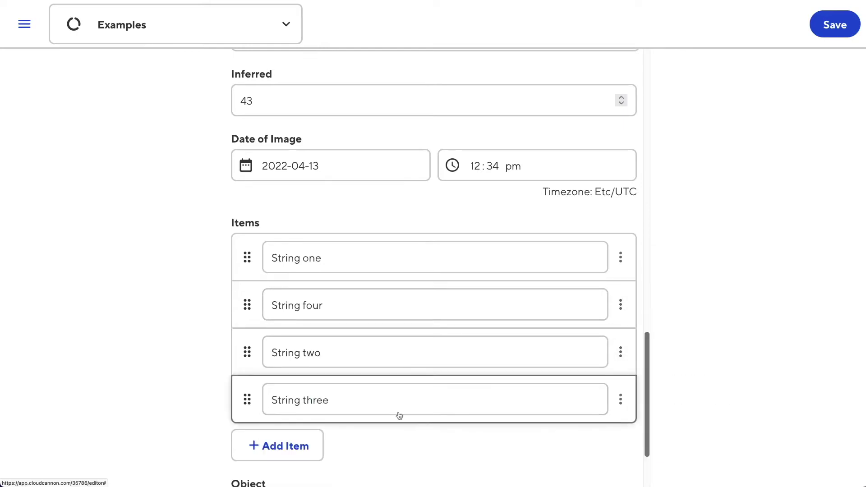
Open the Object entry and examine its Nested Object and its "Object two" nested item.
scroll(289, 444, down, 2)
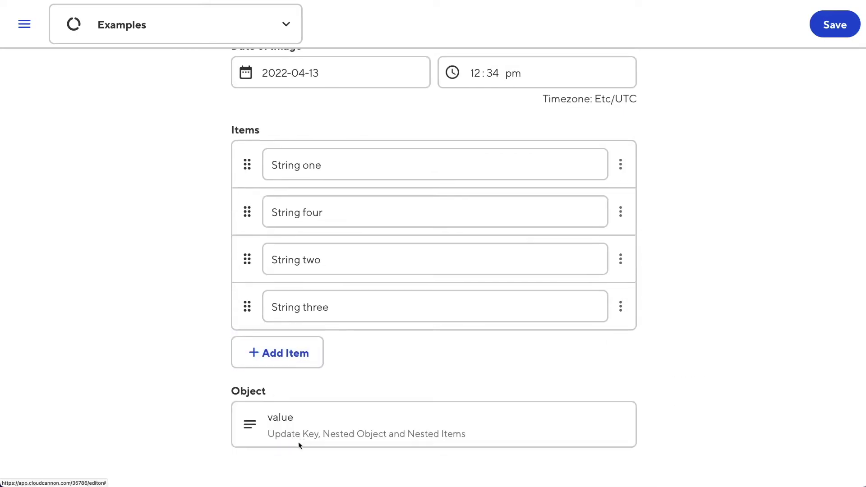
click(286, 434)
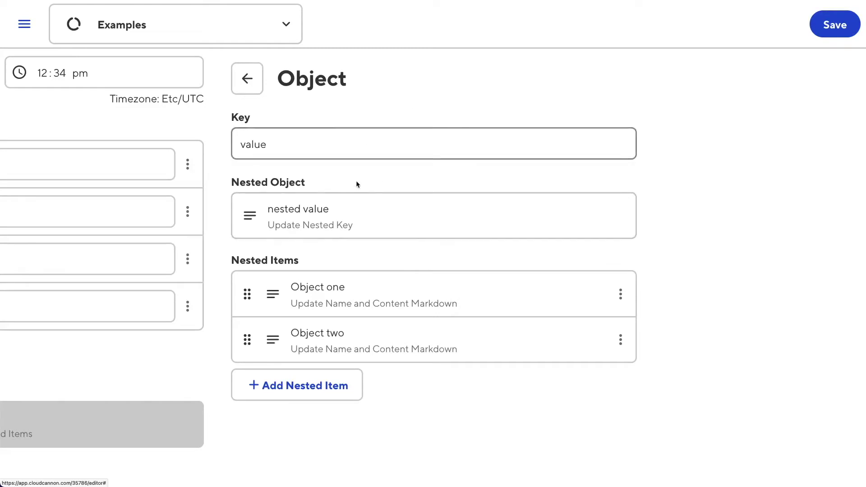
click(355, 207)
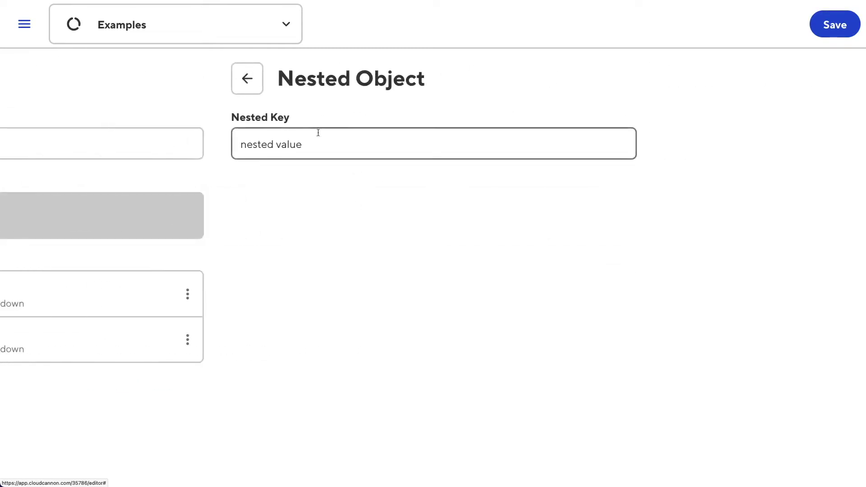
click(256, 79)
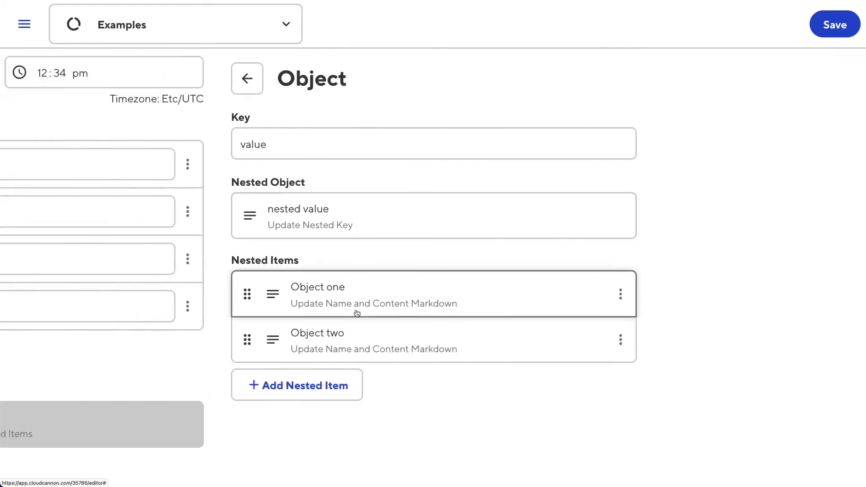
click(354, 342)
click(252, 78)
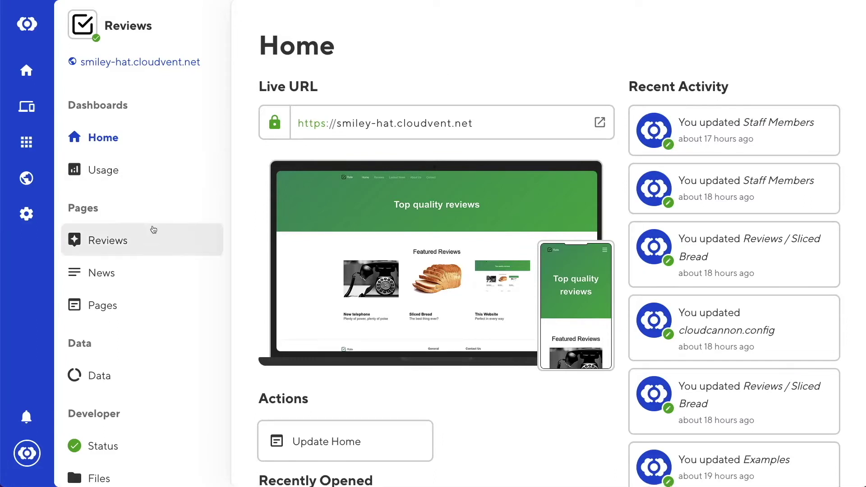
Open the Sliced Bread review from the Reviews collection and view bread.md in the Source Editor.
click(150, 241)
click(468, 180)
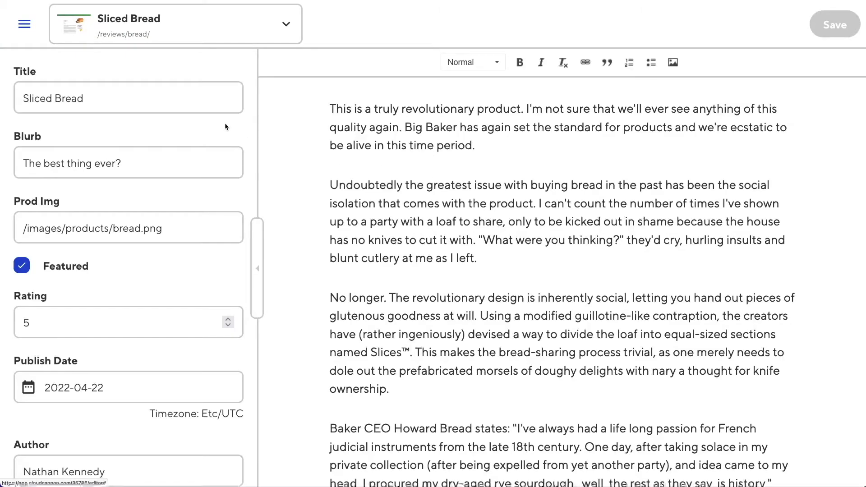
click(188, 28)
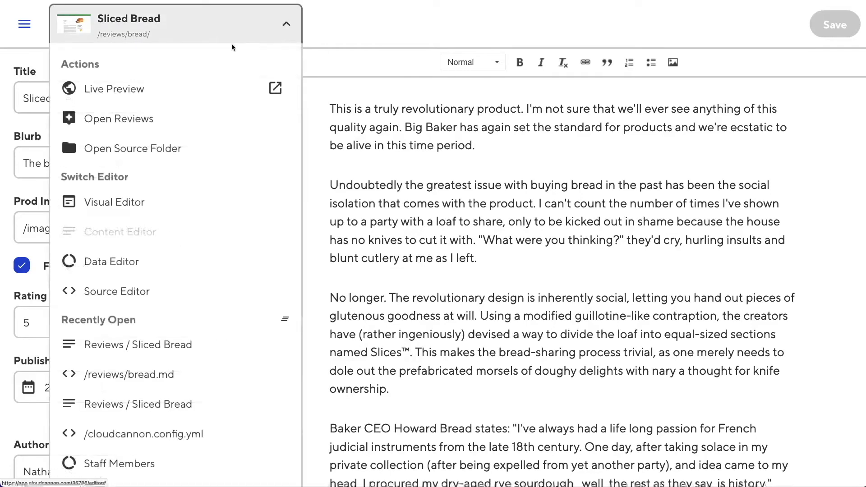
click(179, 288)
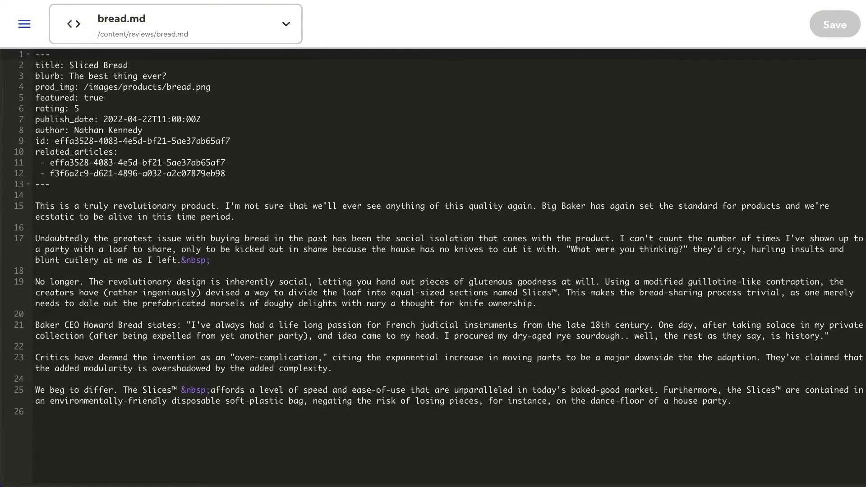
Return Sliced Bread to the Content Editor, examine its inputs down to Related Articles, and save the review.
click(153, 30)
click(125, 230)
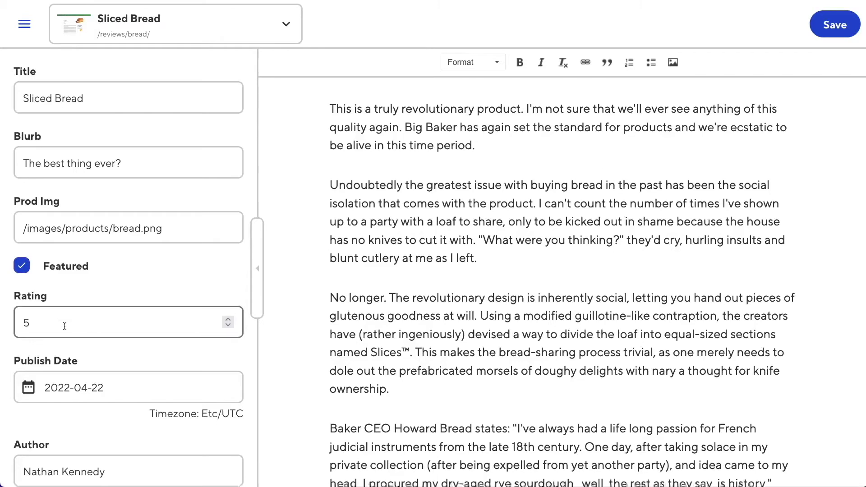
scroll(64, 325, down, 1)
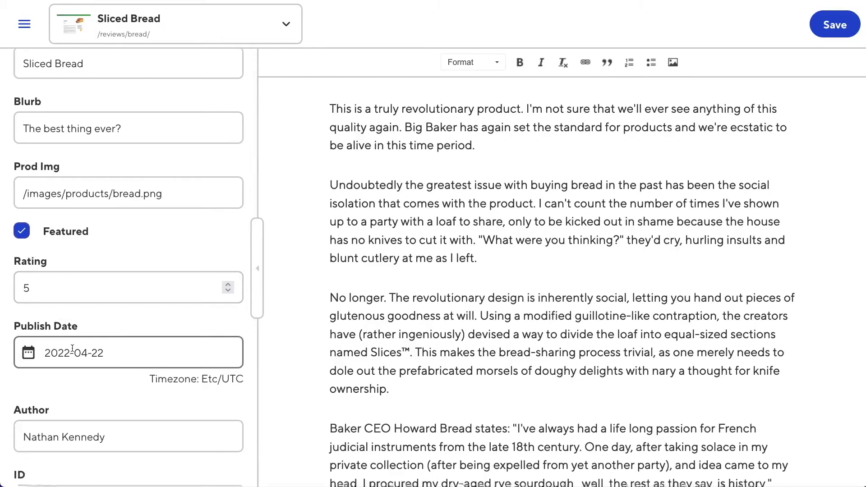
scroll(72, 348, down, 2)
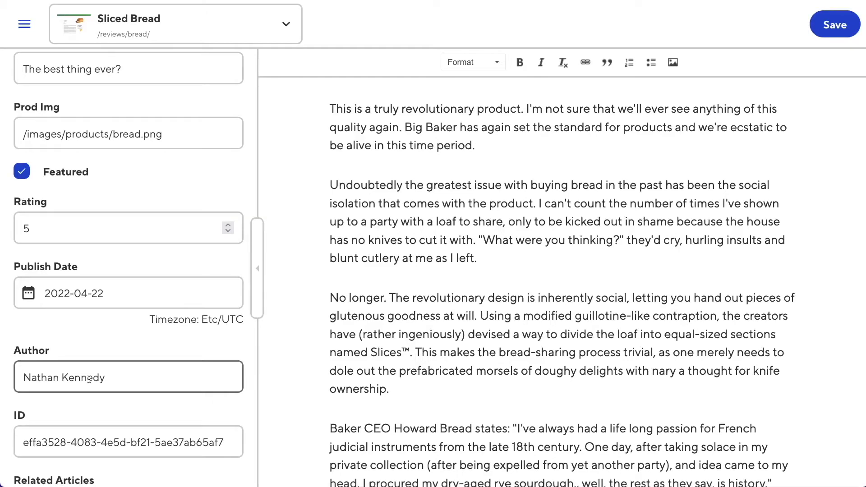
scroll(89, 379, down, 2)
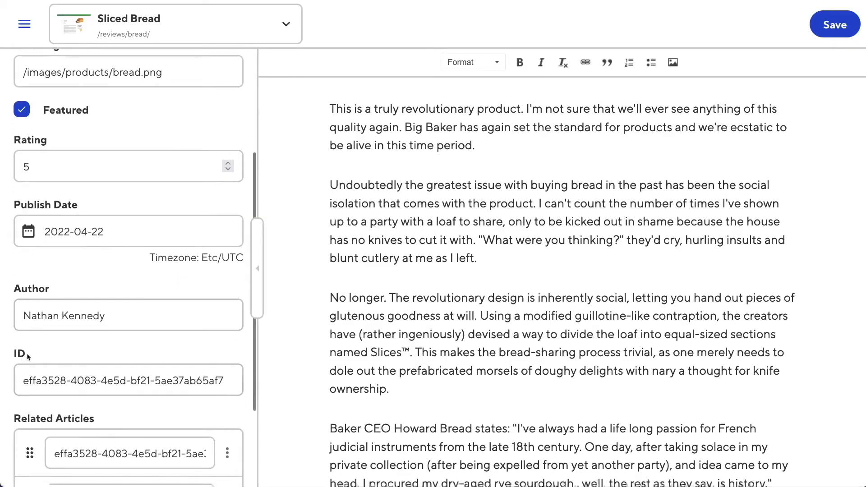
scroll(28, 356, down, 2)
scroll(86, 366, down, 1)
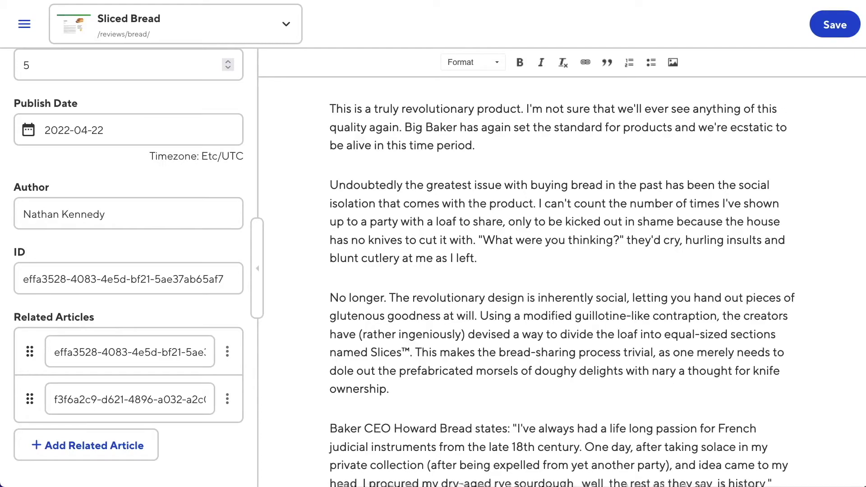
scroll(119, 312, up, 7)
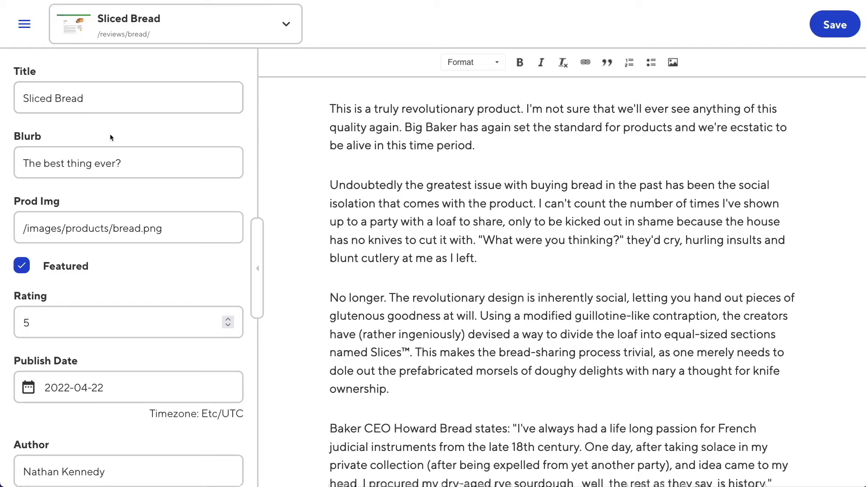
key(ctrl+s)
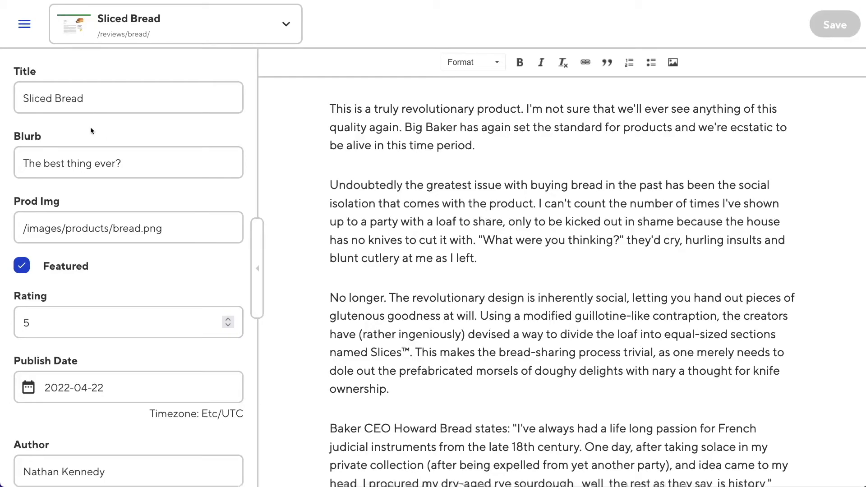
Open cloudcannon.config.yml from the site's files.
click(33, 18)
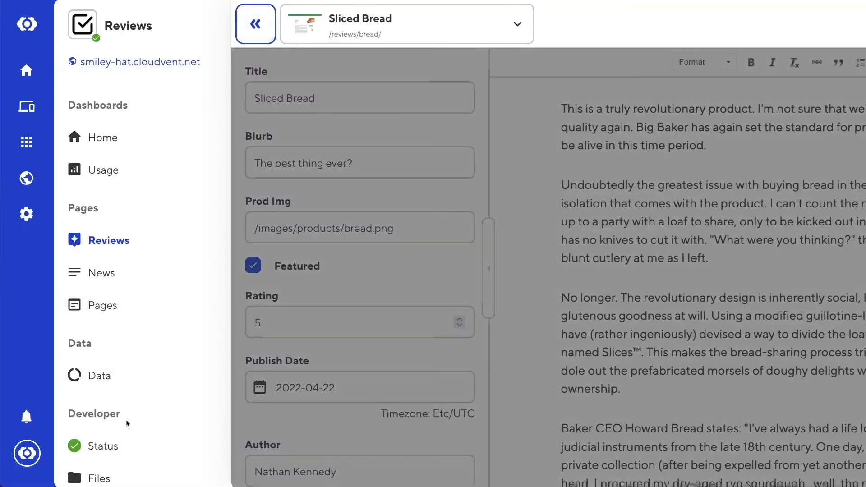
click(158, 474)
scroll(372, 406, down, 2)
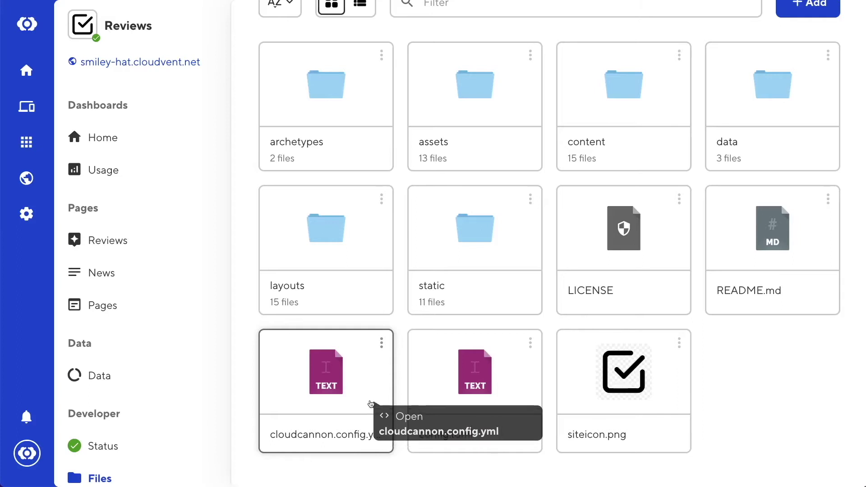
click(330, 392)
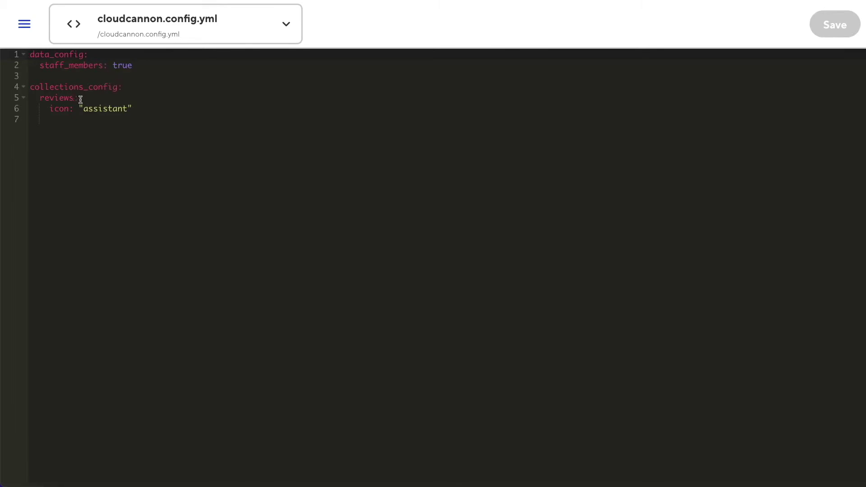
Add an _inputs section that sets the title input's label to Product Name, and save the configuration file.
click(91, 119)
key(ctrl+v)
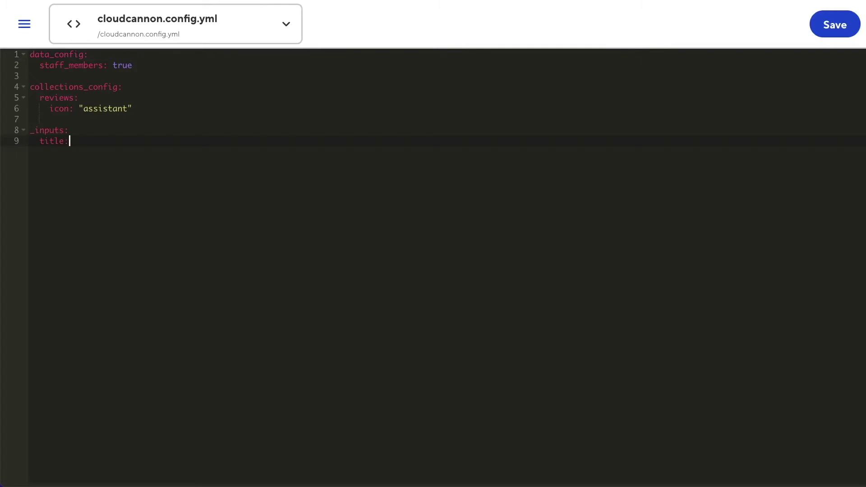
key(Return)
text(label: Product Name)
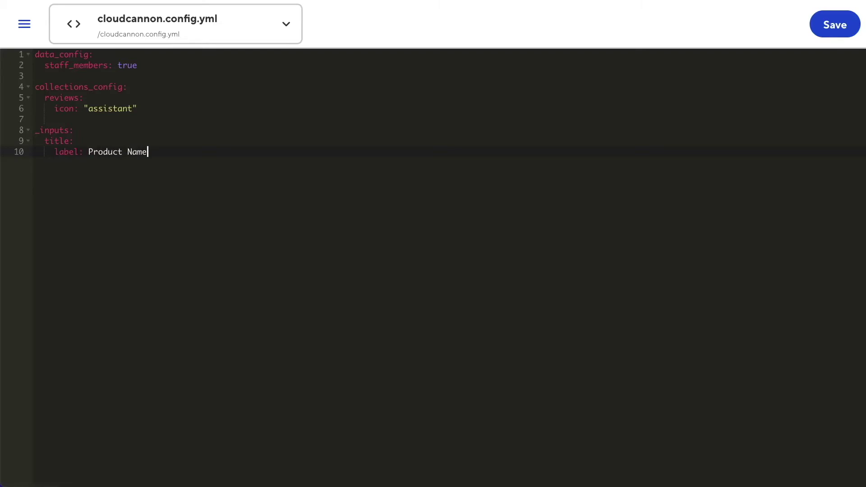
click(851, 24)
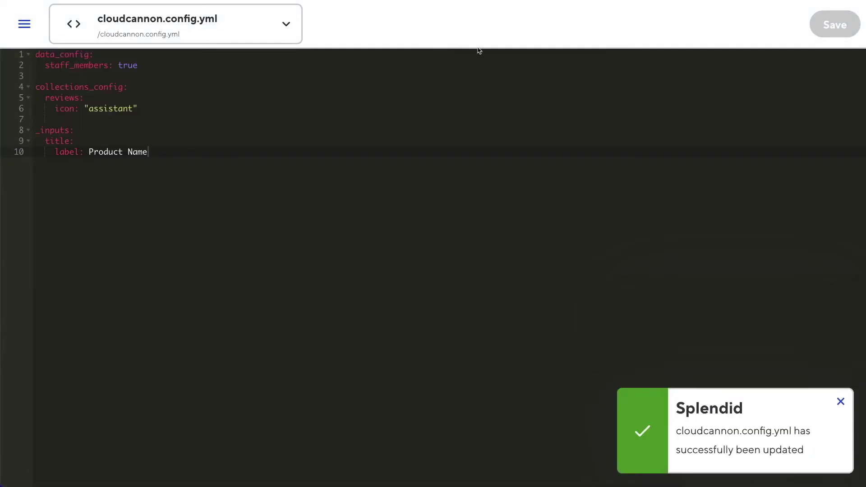
Check the title input's label in the Sliced Bread review and open bread.md in the Source Editor.
click(32, 23)
click(108, 250)
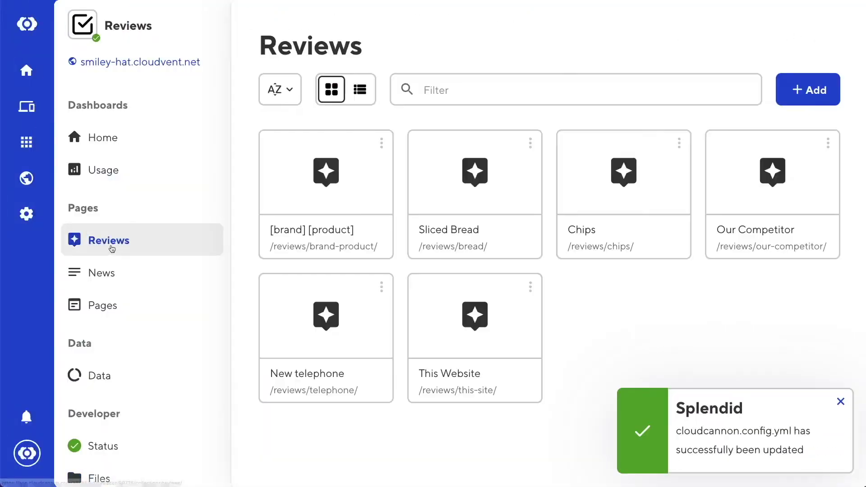
click(461, 210)
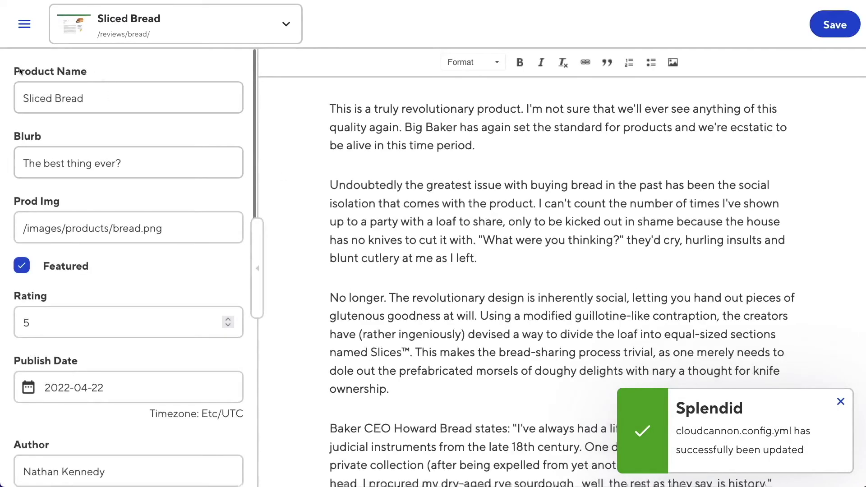
click(99, 18)
click(161, 301)
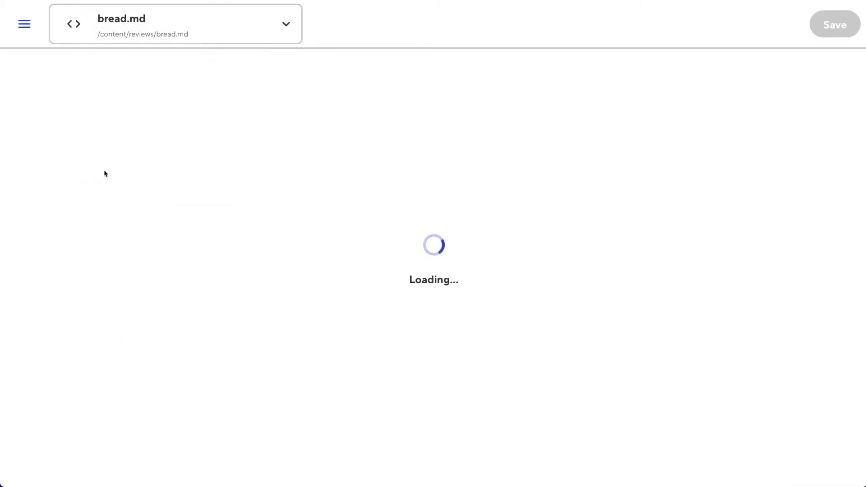
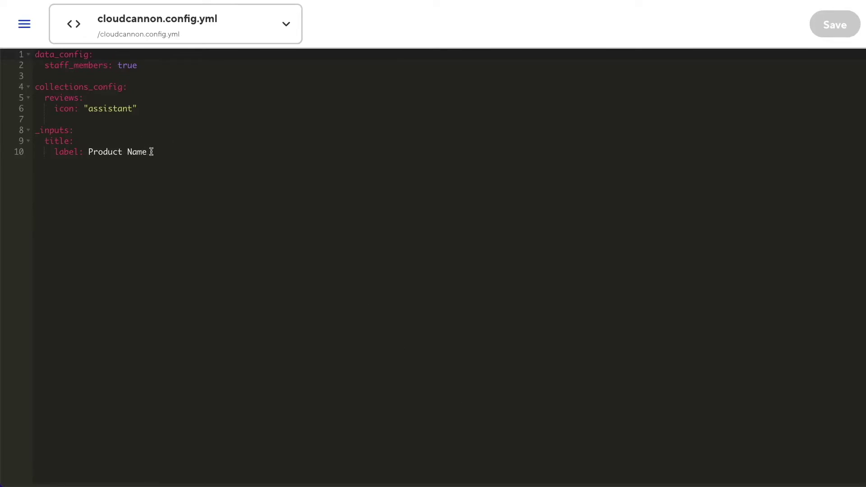
Under _inputs in cloudcannon.config.yml, configure blurb with the comment "Make it snazzy!" and type textarea.
key(Return)
text(blurb:)
key(Return)
key(Tab)
text(comment)
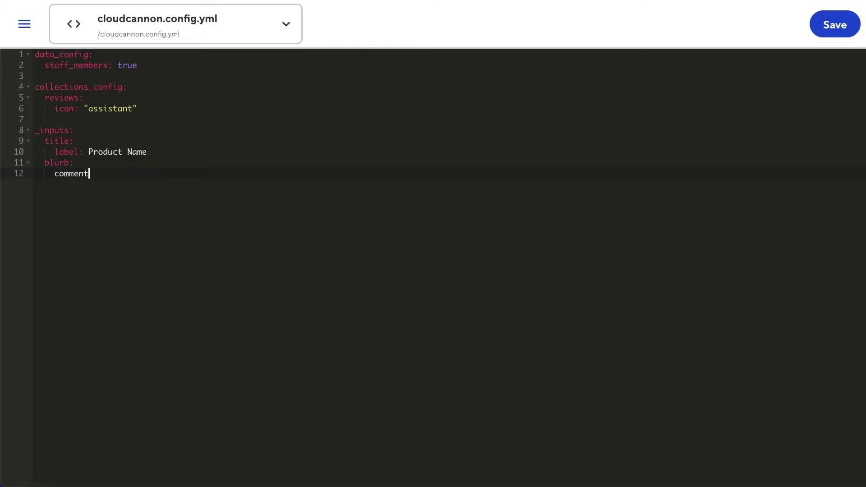
text(: Make it snazzy!)
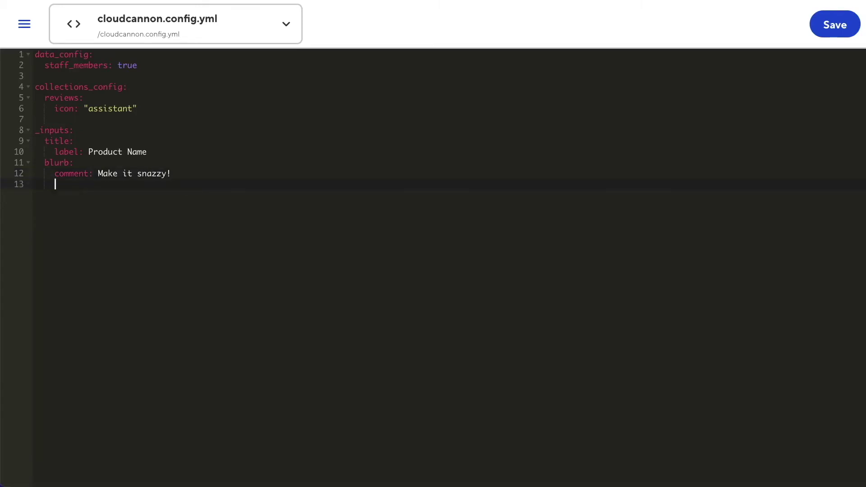
text(type: textarea)
Add a prod_img input with type image below the blurb configuration.
key(Return)
key(BackSpace)
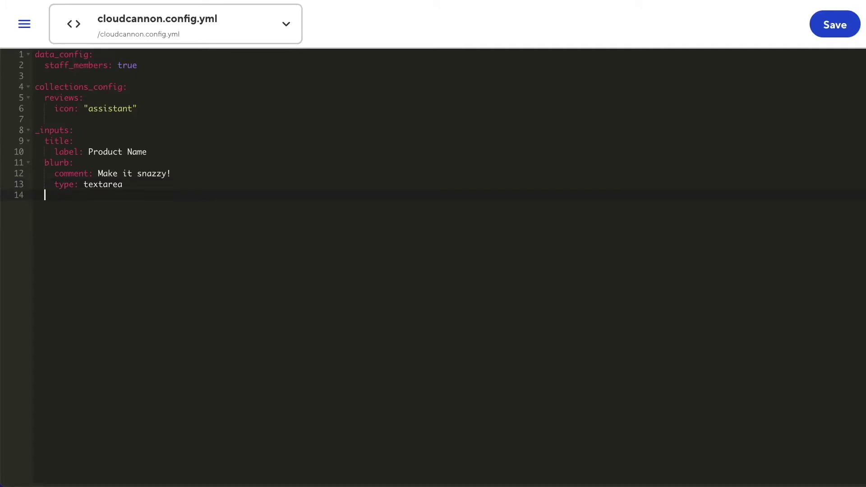
text(prod_img:)
key(Return)
key(Tab)
text(type: image)
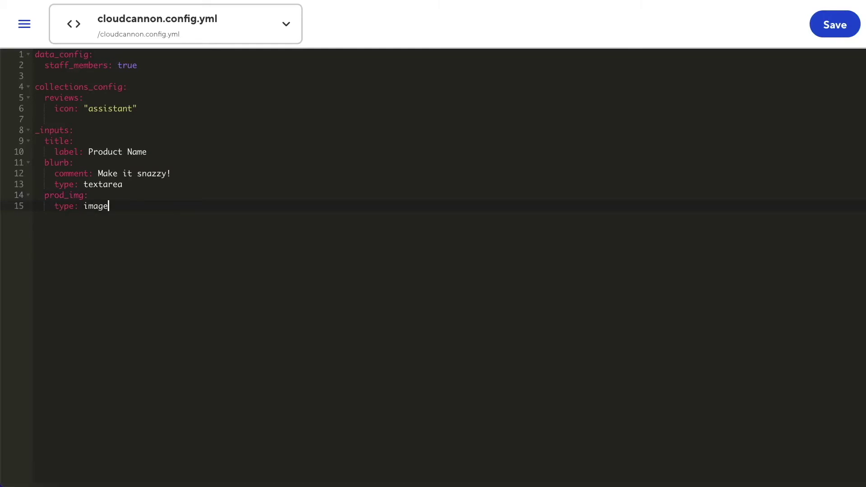
Add a featured input with type switch below prod_img, and save the configuration file.
key(Return)
key(BackSpace)
text(featured:)
key(Return)
text(type: switch)
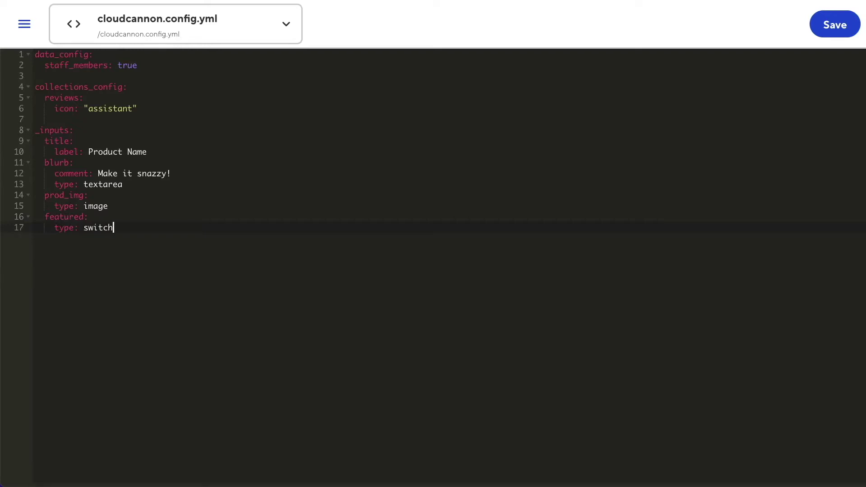
click(831, 25)
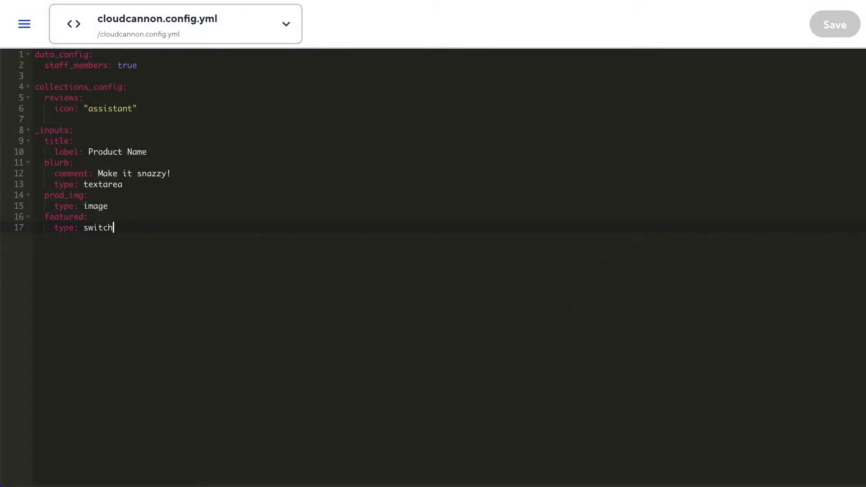
Open the Sliced Bread review and examine its configured inputs, trying the Blurb text area's resize handle.
click(25, 24)
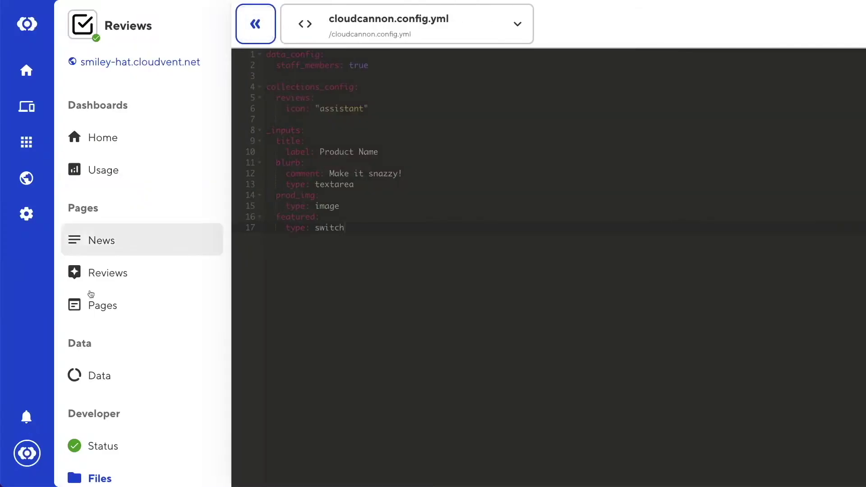
click(106, 275)
click(425, 211)
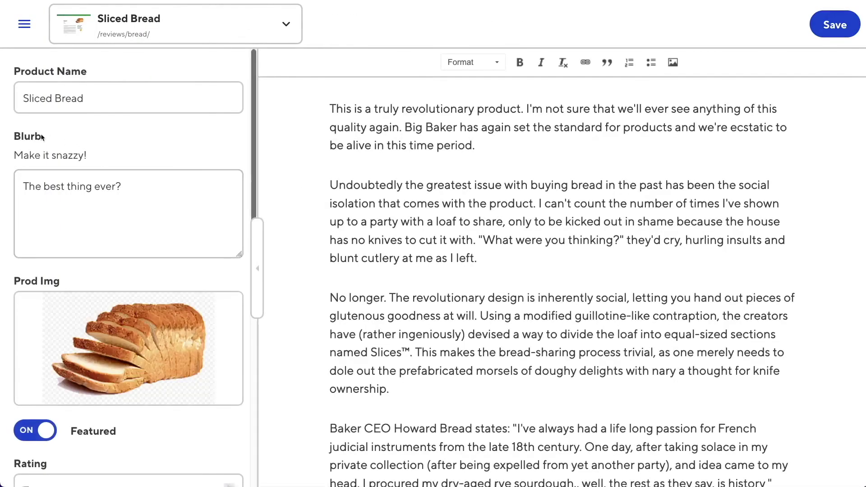
click(158, 195)
mouse_move(238, 255)
mouse_down()
mouse_move(238, 282)
mouse_move(238, 256)
mouse_up()
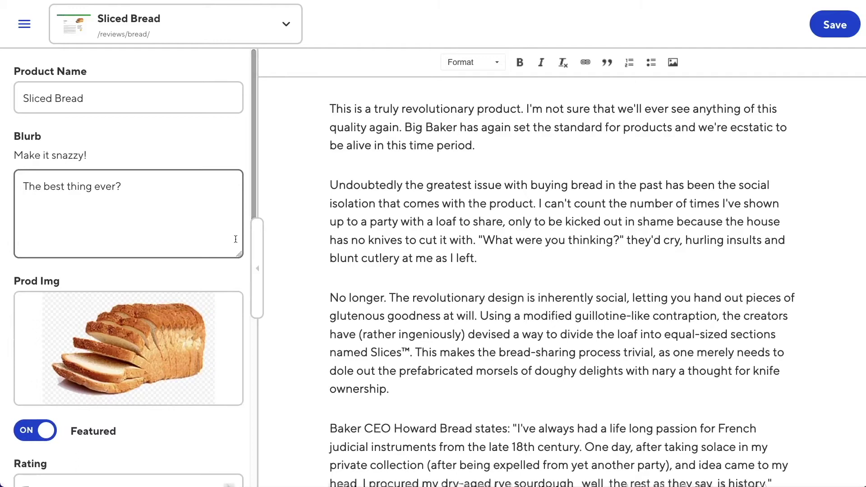
Examine the file options offered by the Prod Img input in the Sliced Bread review.
scroll(227, 264, down, 2)
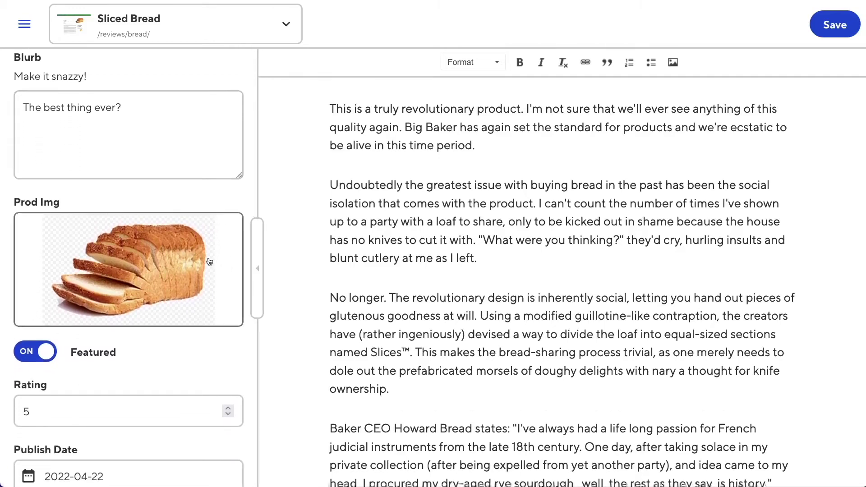
click(166, 263)
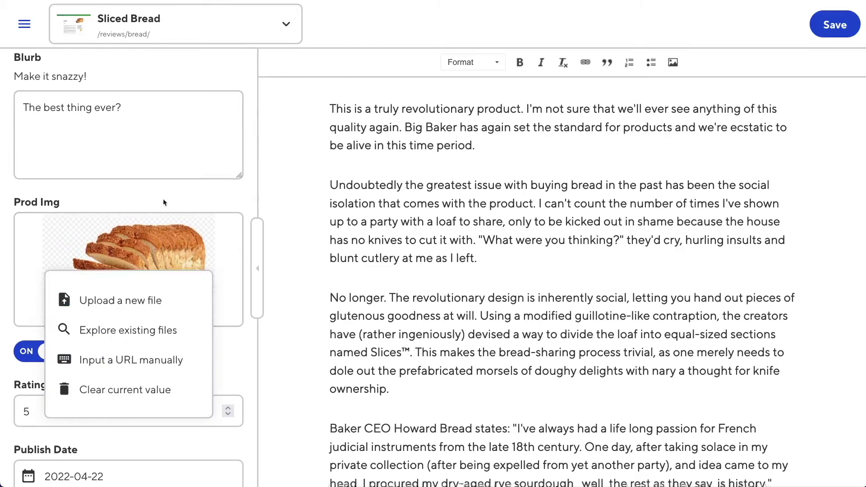
click(153, 280)
Try the Featured switch by toggling it off and back on.
scroll(141, 335, down, 2)
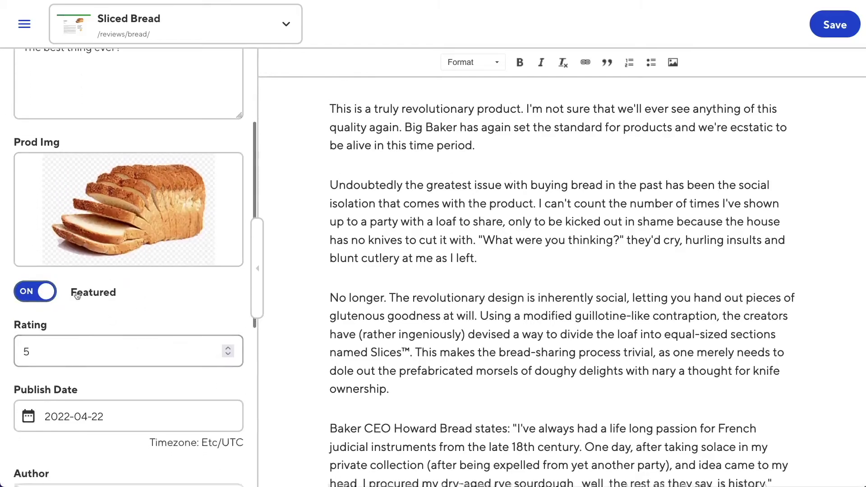
click(47, 292)
click(46, 292)
click(46, 291)
click(47, 291)
scroll(46, 292, down, 1)
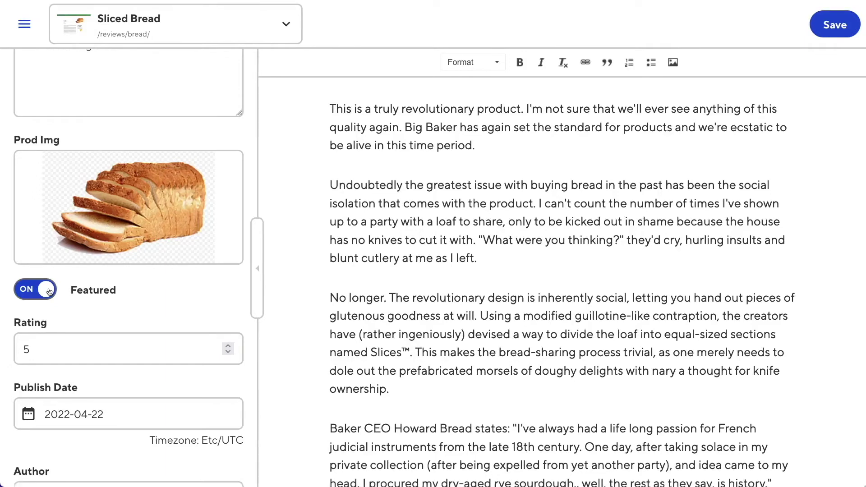
Try the Rating number input with the decimal value 8.234324.
scroll(77, 314, down, 2)
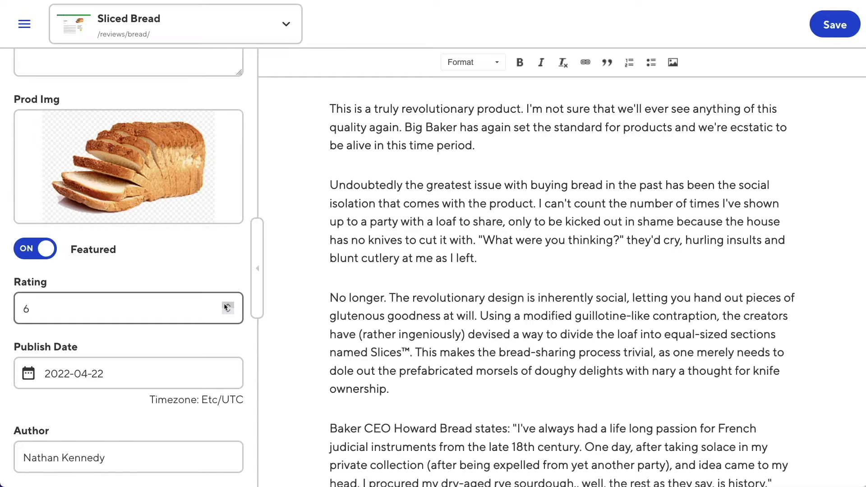
click(207, 306)
text(.234324)
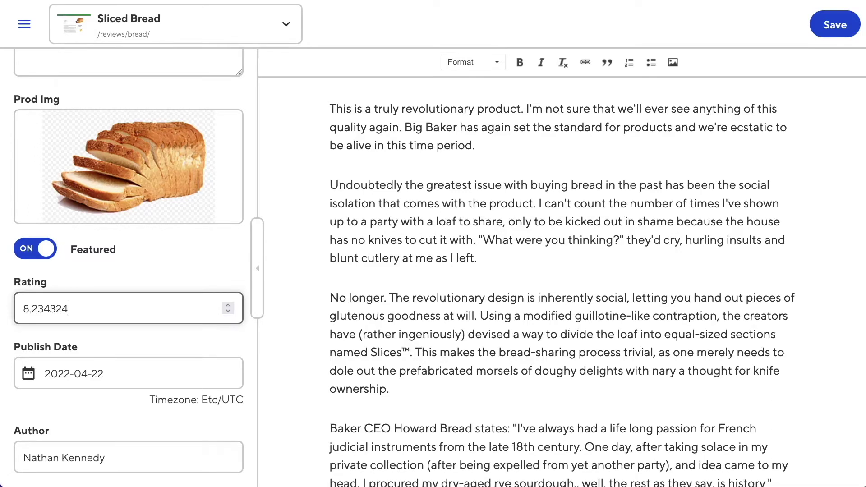
In cloudcannon.config.yml, add a rating input with type range below the featured configuration.
click(24, 24)
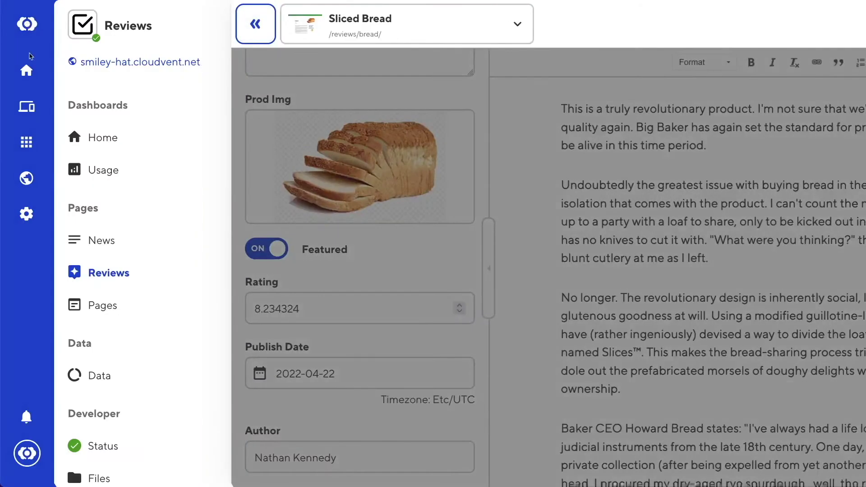
click(97, 477)
click(499, 261)
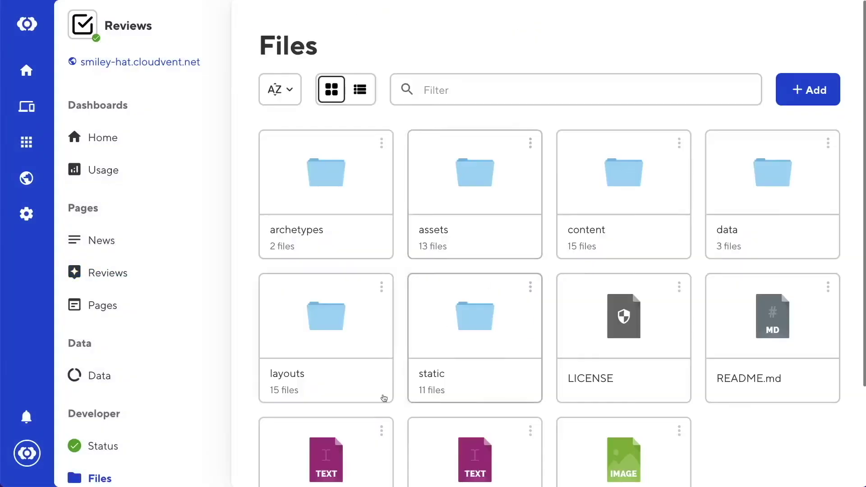
click(334, 434)
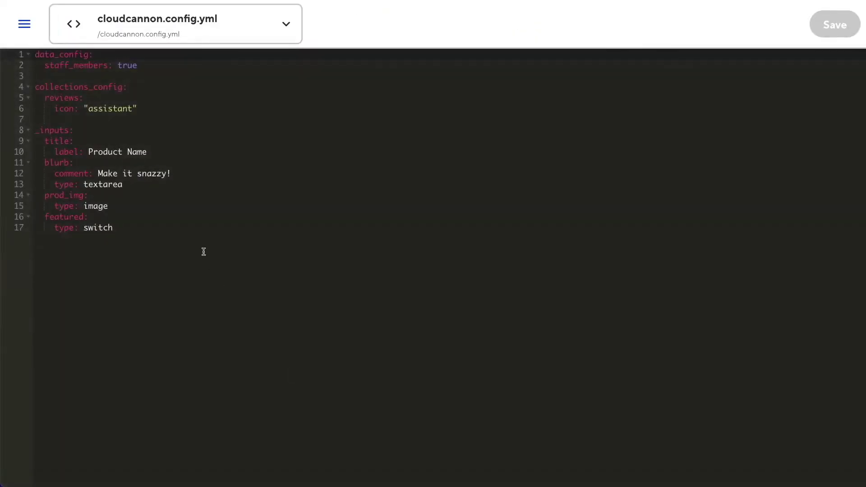
click(188, 237)
key(Return)
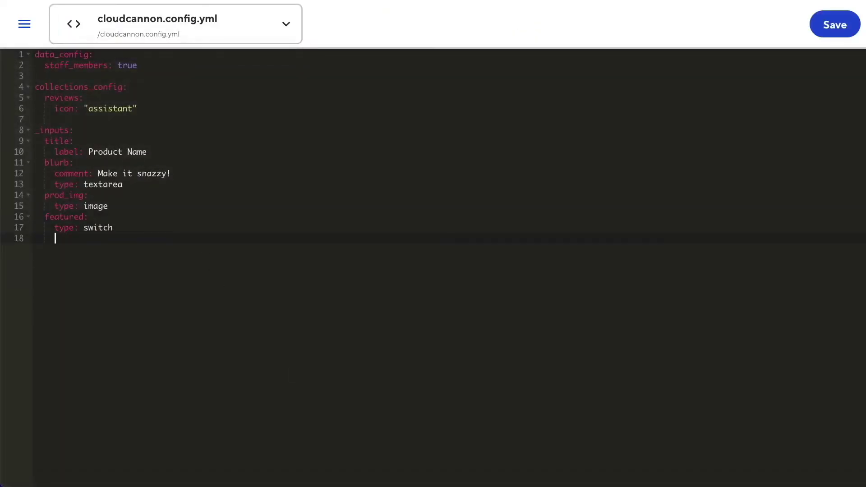
key(Return)
key(Return)
text(rating:)
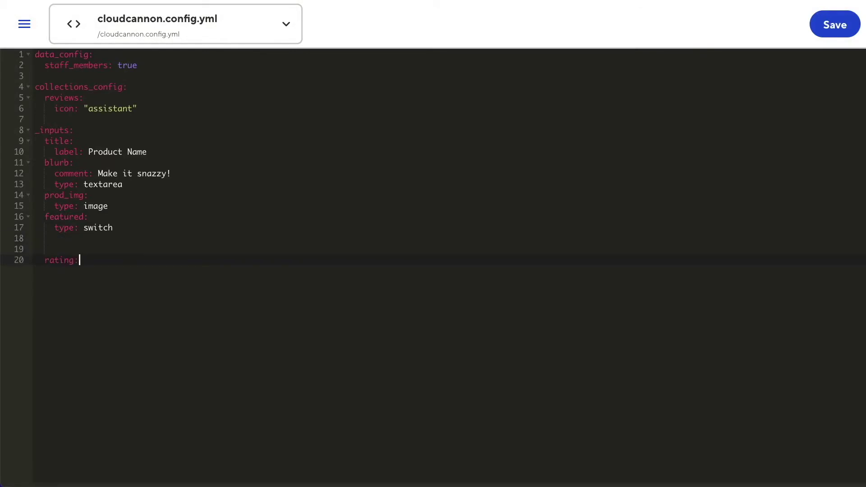
key(Return)
text(type: range)
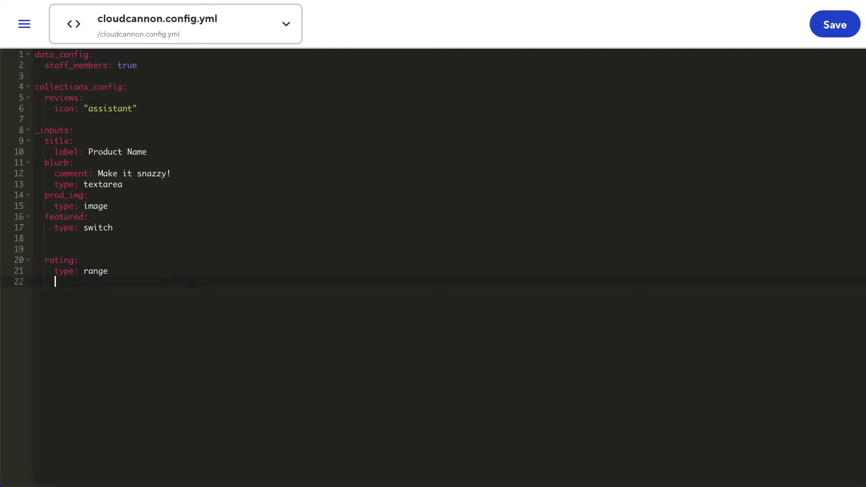
Give the rating input options of min 0, max 5 and step 0.5, and save the configuration file.
text(ptions:   )
text(min:)
text( 0)
key(Return)
text(max: 5)
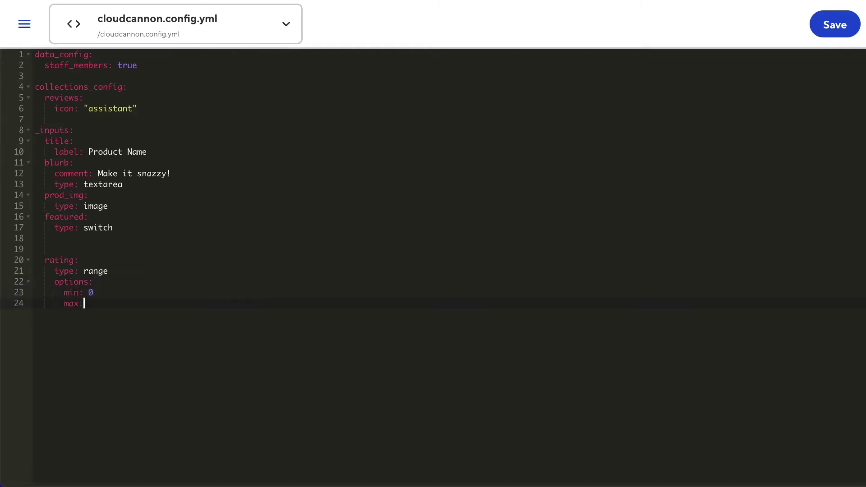
key(Return)
text(step: 0.5)
click(841, 17)
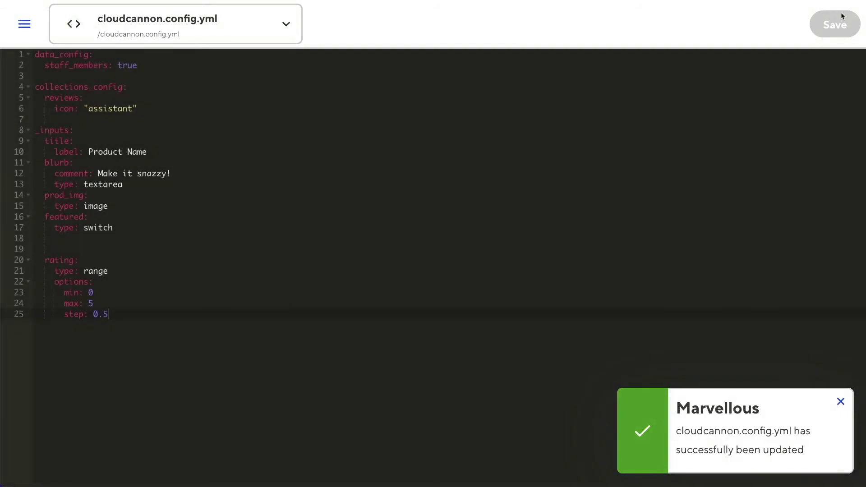
Open the Sliced Bread review, try the Rating slider and check the Author input below it.
click(39, 32)
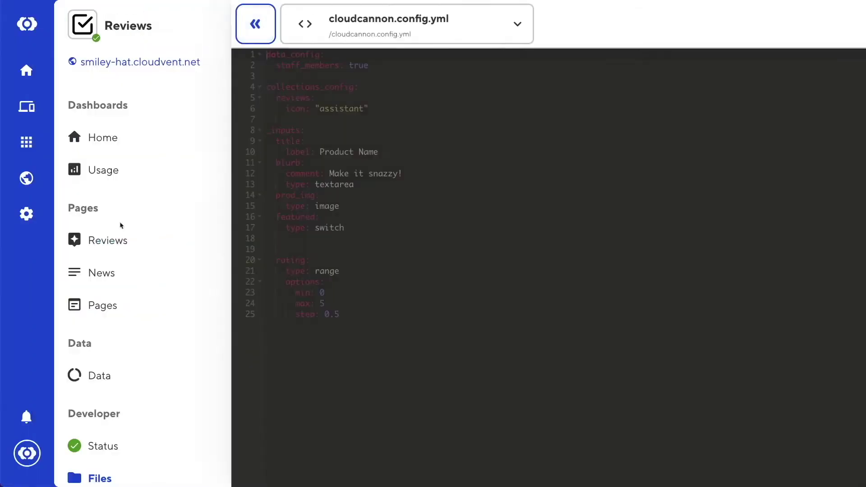
click(137, 248)
click(442, 223)
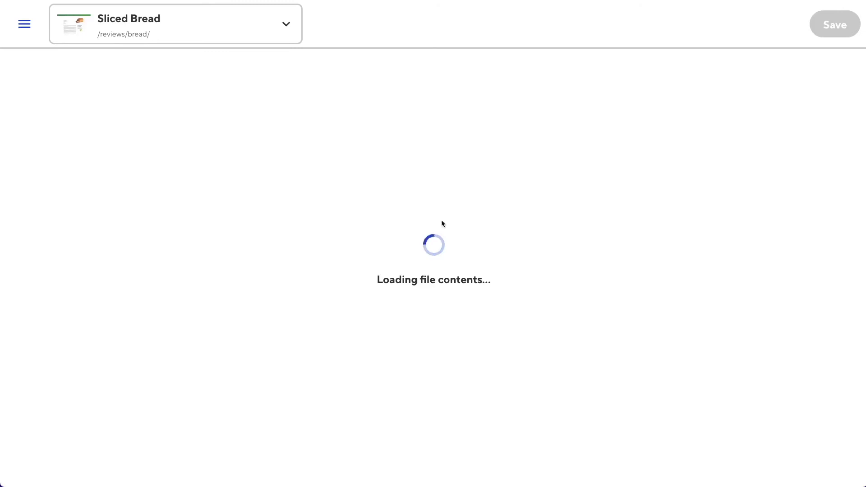
scroll(131, 325, down, 5)
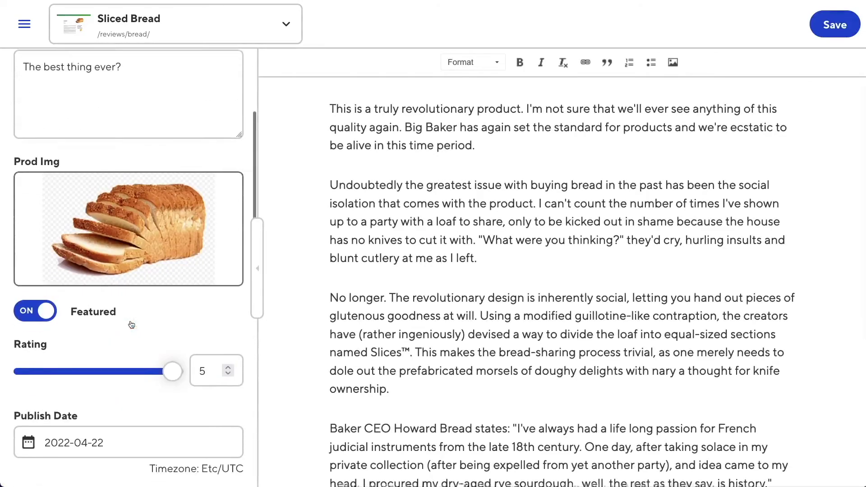
mouse_move(173, 292)
mouse_down()
mouse_move(16, 286)
mouse_move(174, 288)
mouse_up()
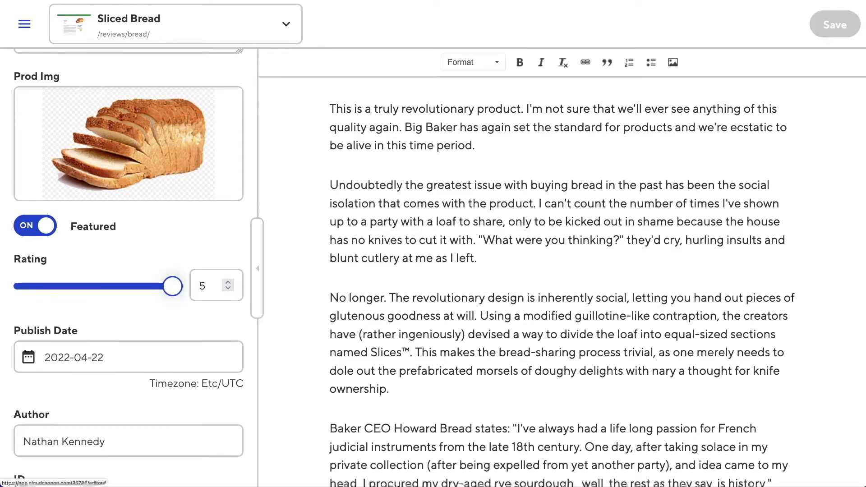
scroll(149, 367, down, 2)
scroll(149, 366, down, 1)
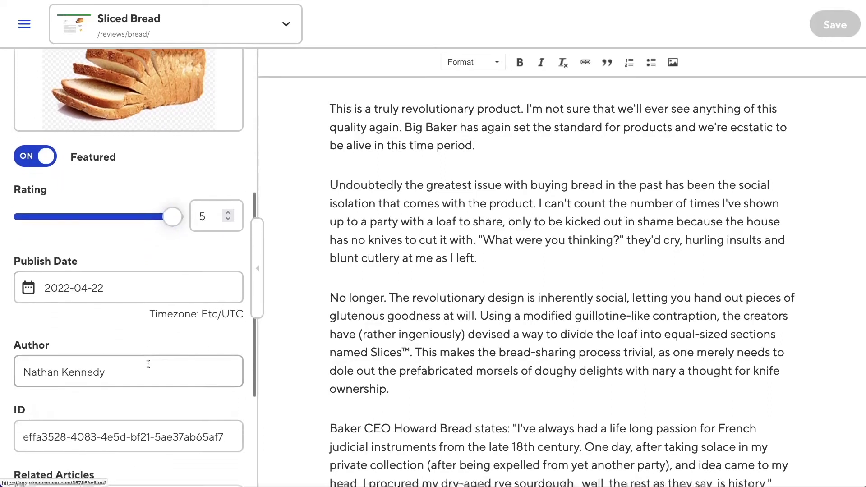
Open the Staff Members data set and view its staff_members.yml source.
click(25, 24)
click(101, 381)
click(616, 215)
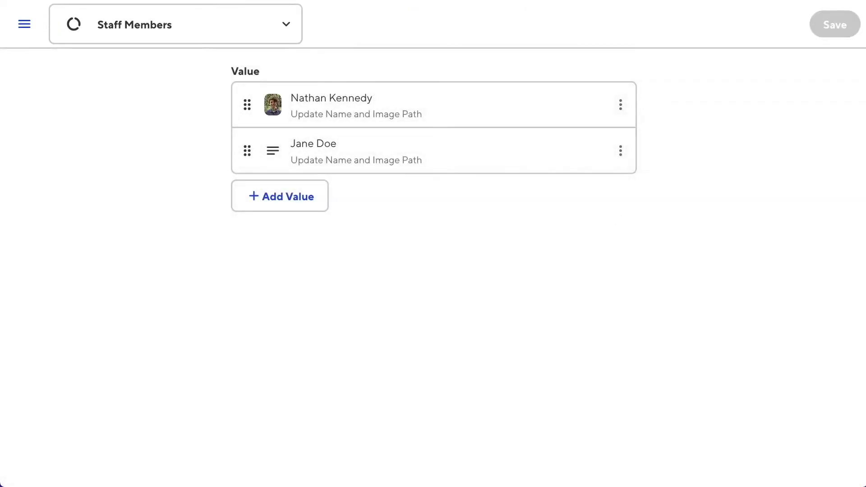
click(257, 26)
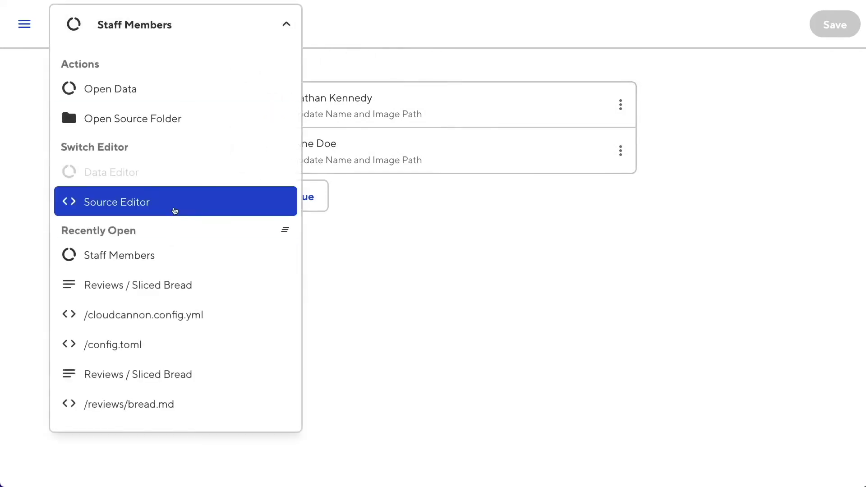
click(174, 209)
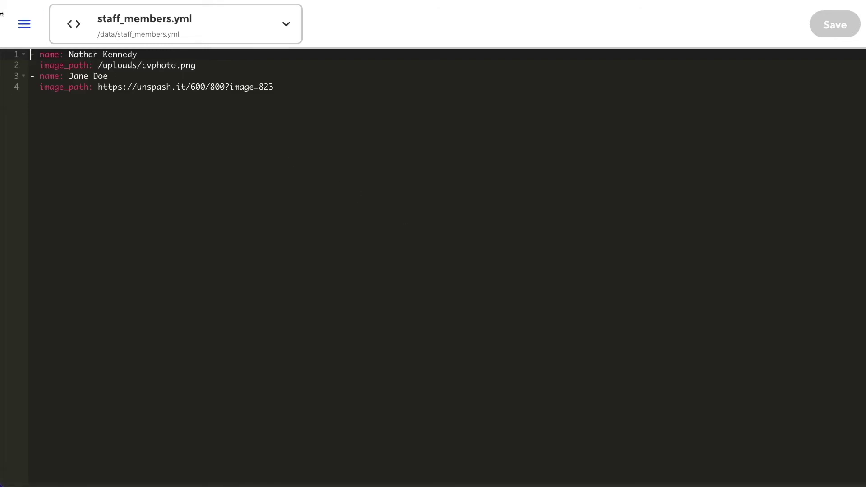
In cloudcannon.config.yml, add an author input with type select below the rating configuration.
click(24, 24)
click(118, 474)
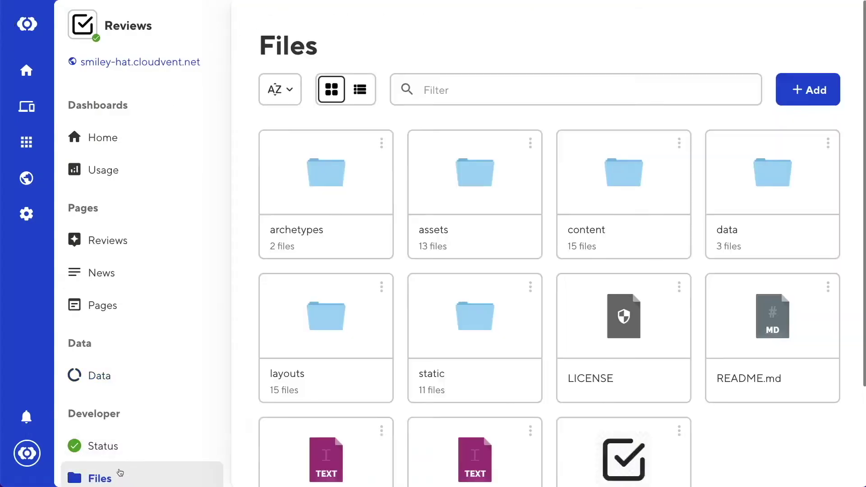
click(298, 476)
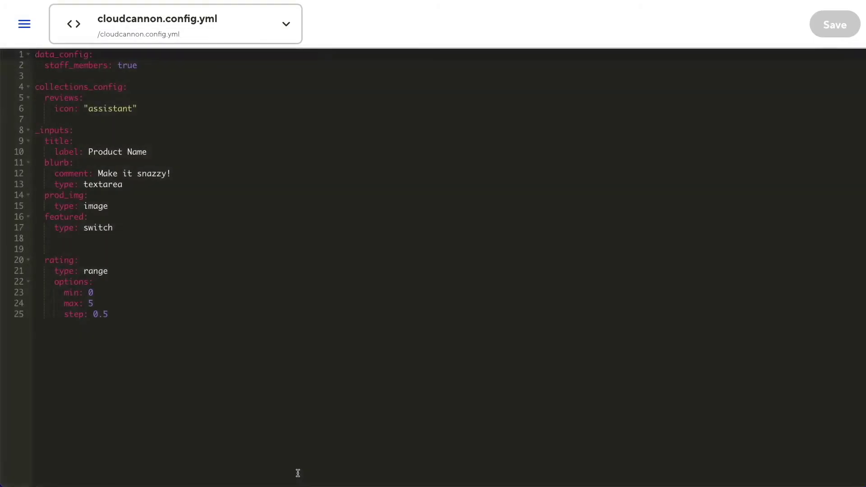
click(149, 323)
key(Return)
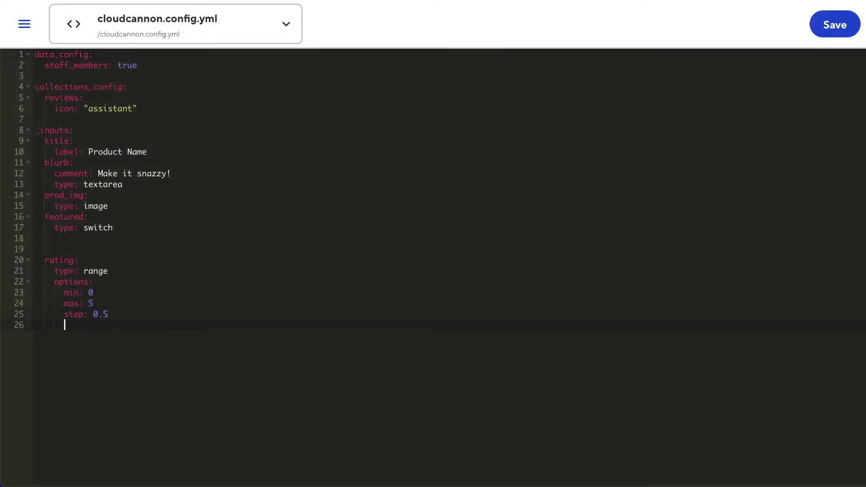
text(uthor:     )
text(type: select)
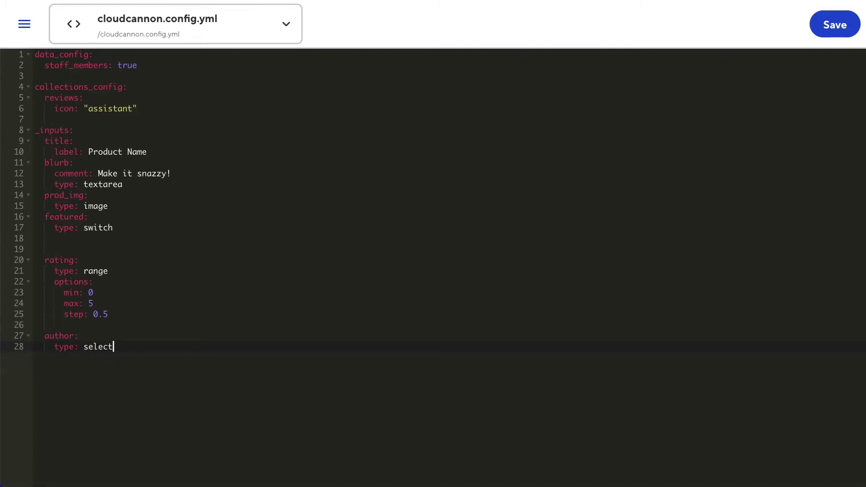
Set the author input's options values to data.staff_members, and save the configuration file.
key(Return)
text(options:)
key(Return)
key(Tab)
text(values: data.staff_m)
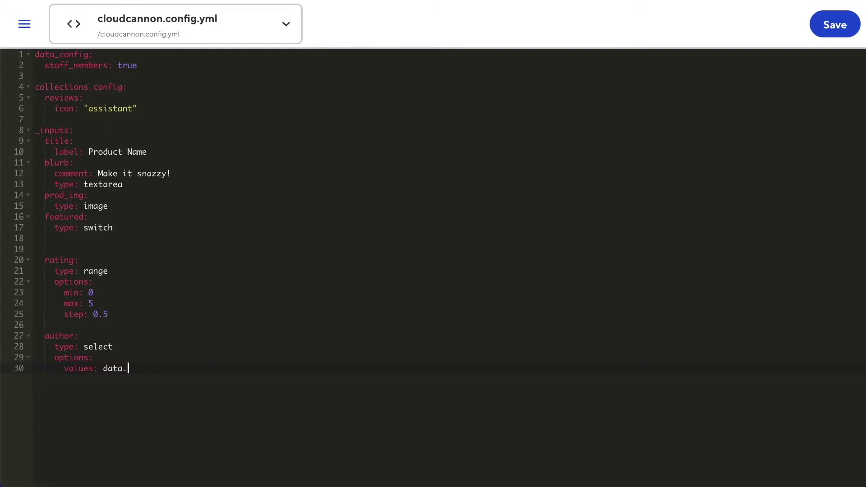
text(embers)
click(814, 34)
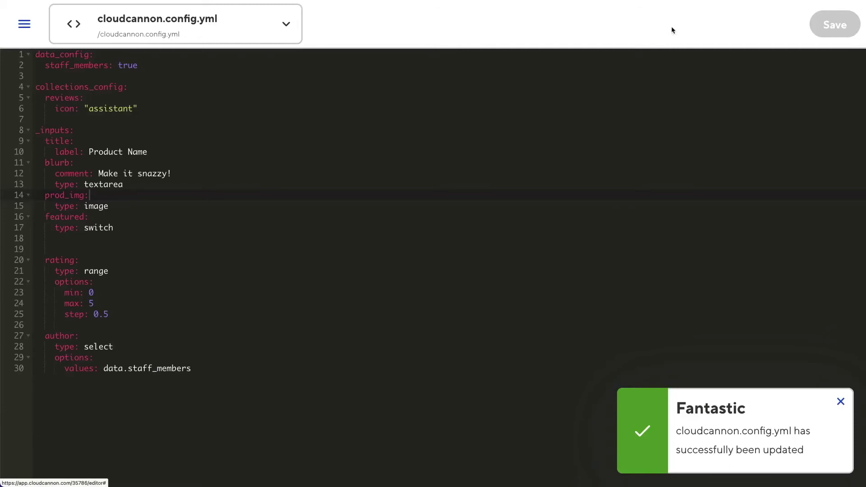
Open the Sliced Bread review and try the Author input's staff member choices, keeping the original author selected.
click(24, 24)
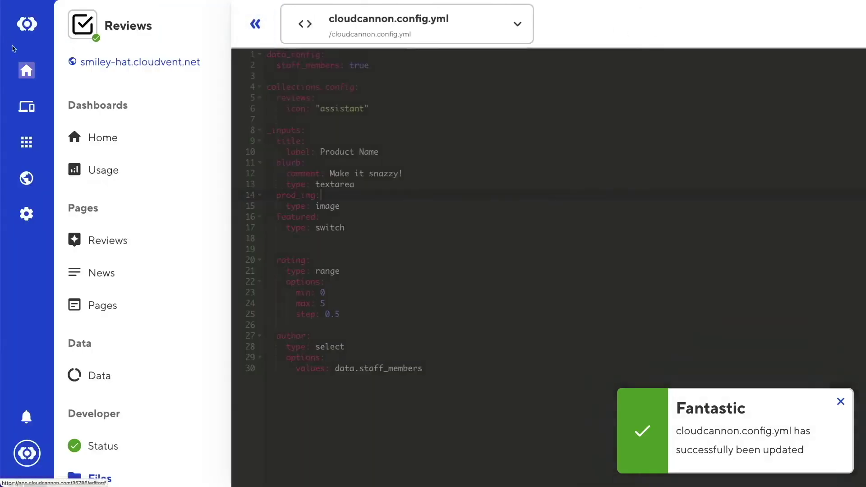
click(128, 244)
click(438, 206)
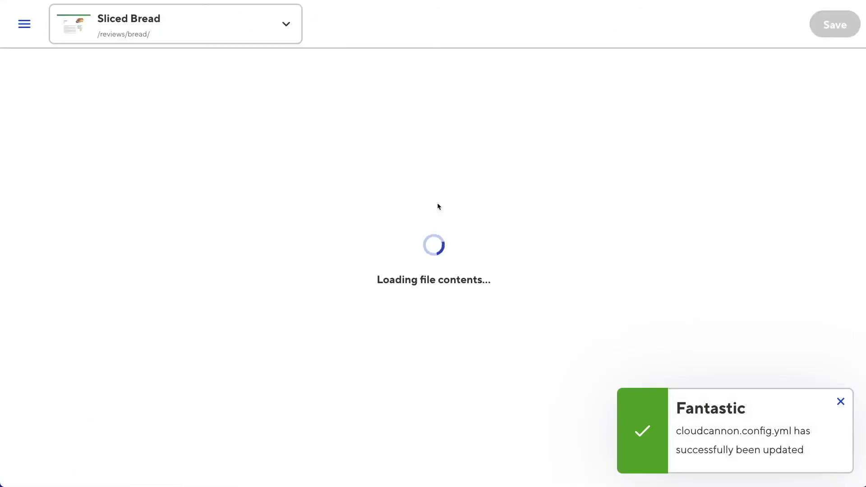
scroll(78, 336, down, 7)
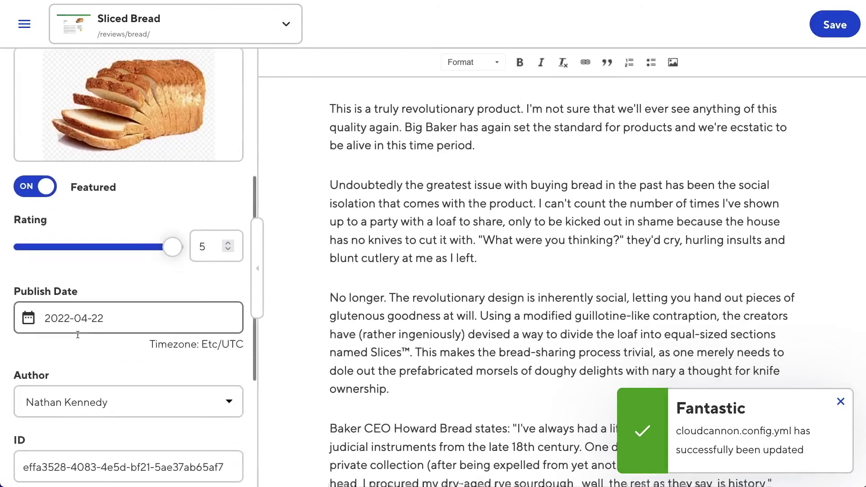
click(106, 317)
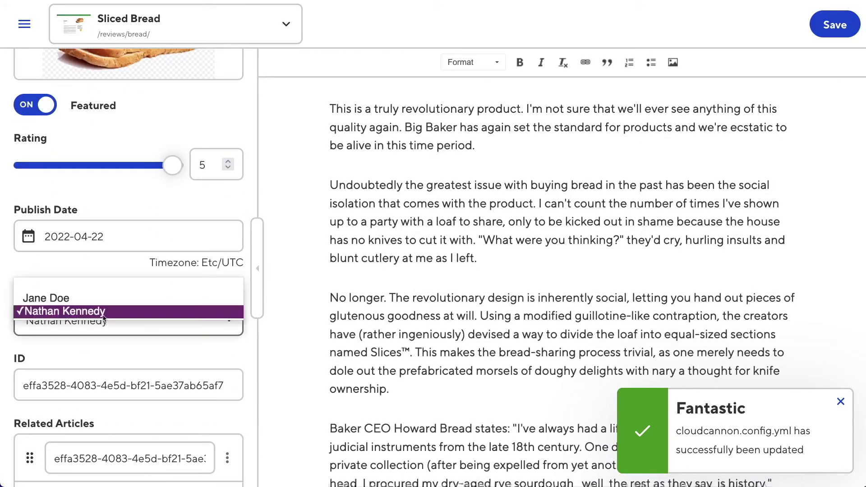
click(103, 299)
click(101, 331)
click(101, 325)
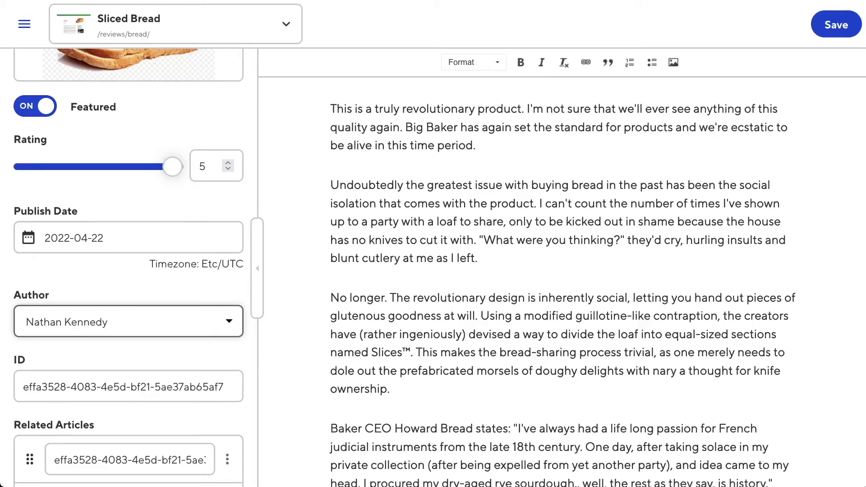
click(143, 322)
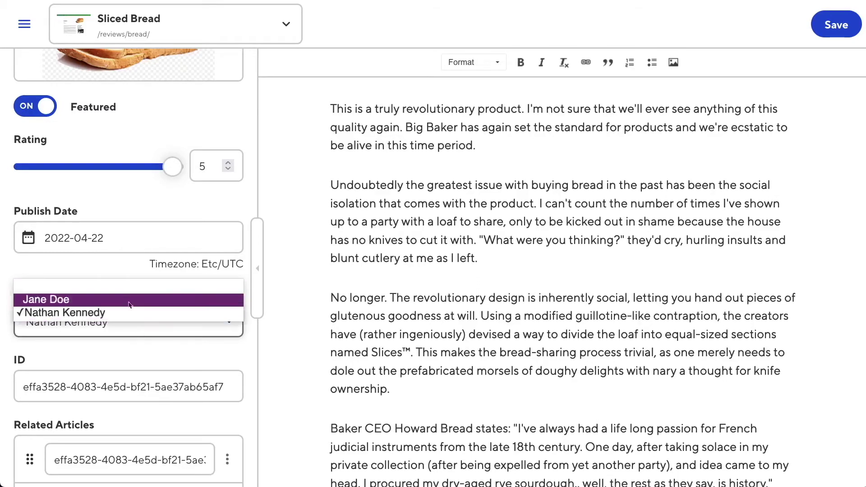
click(129, 330)
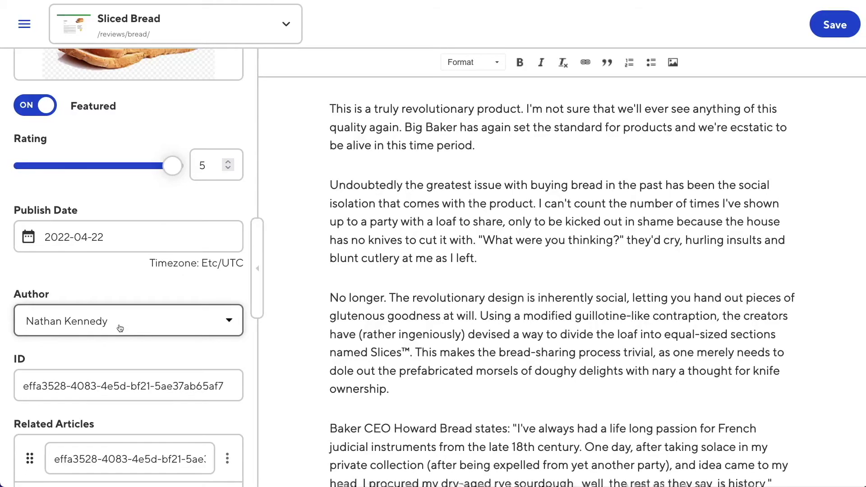
View the Related Articles input in the Sliced Bread review and save the review.
scroll(124, 328, down, 3)
scroll(136, 357, down, 1)
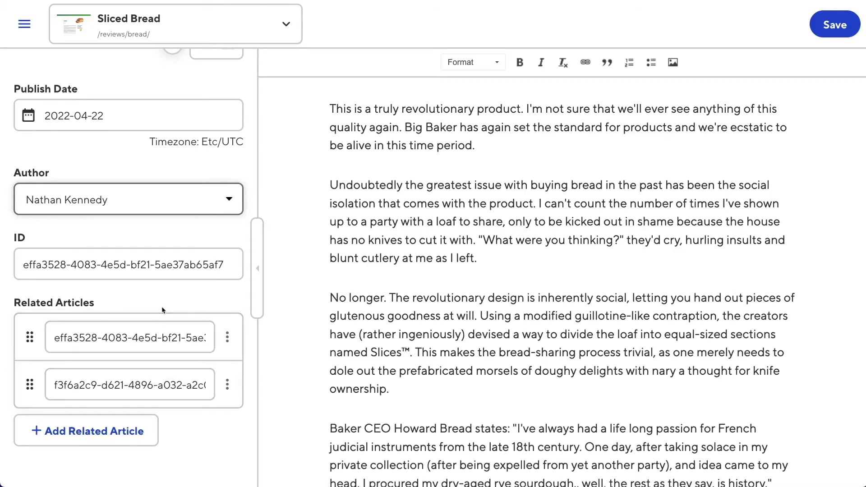
key(ctrl+s)
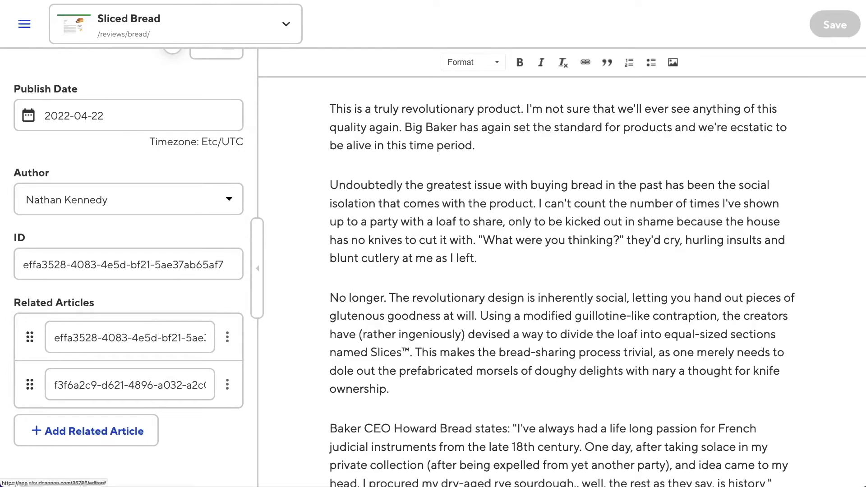
Open cloudcannon.config.yml from the site's files.
click(25, 24)
click(132, 471)
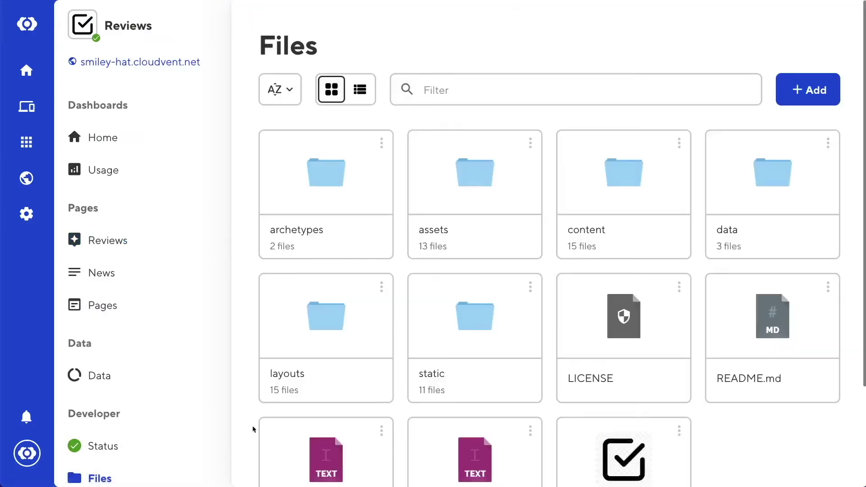
click(290, 439)
Add a related_articles input with type multiselect below the author configuration.
click(223, 378)
key(Return)
key(Return)
key(BackSpace)
key(BackSpace)
text(re)
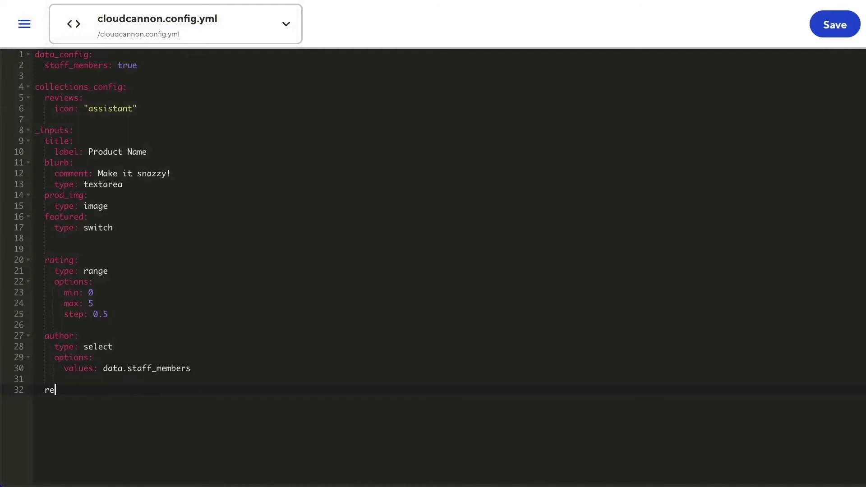
text(lated_articles:)
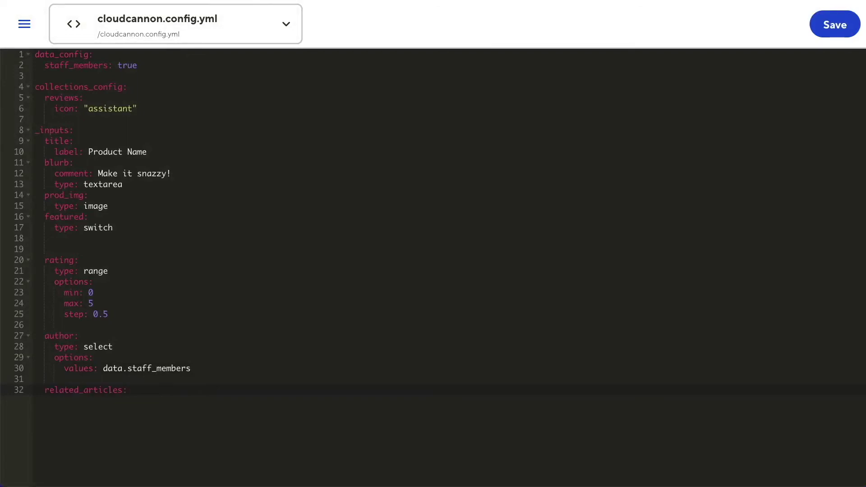
key(Return)
key(Tab)
text(type: multiselect)
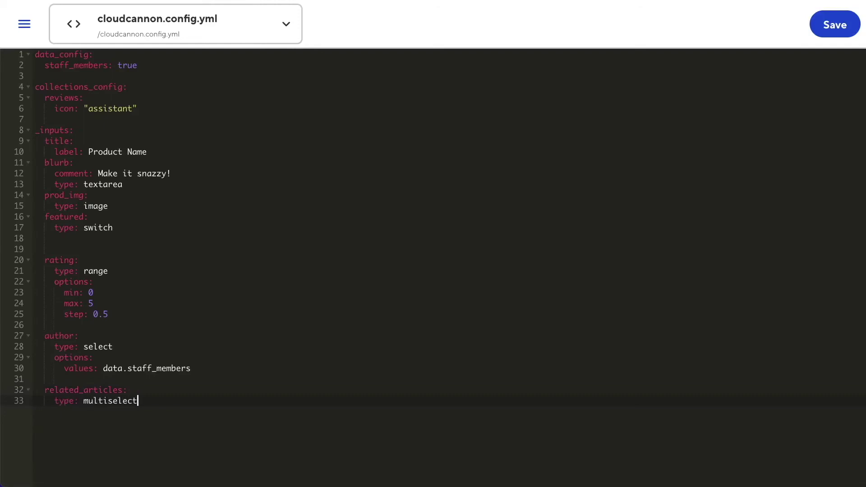
Give the related_articles input an options block with values set to collections.reviews.
key(Return)
text(options:)
key(Return)
key(Tab)
text(values: )
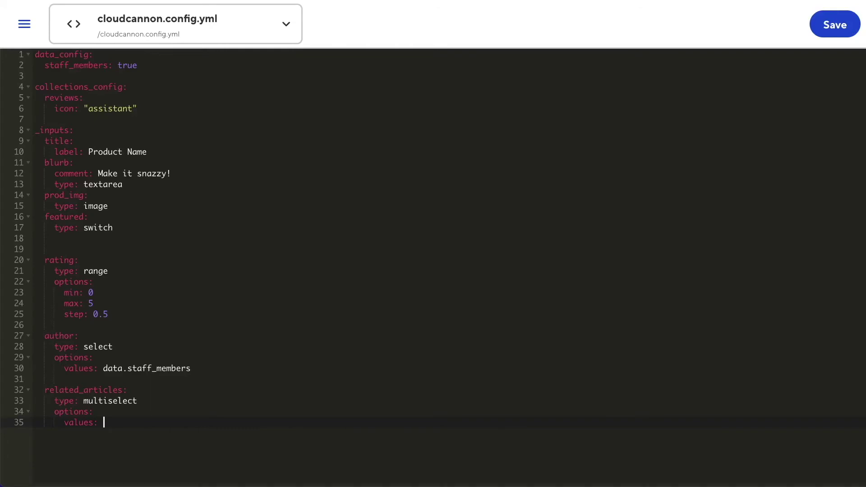
text(collections.reviews)
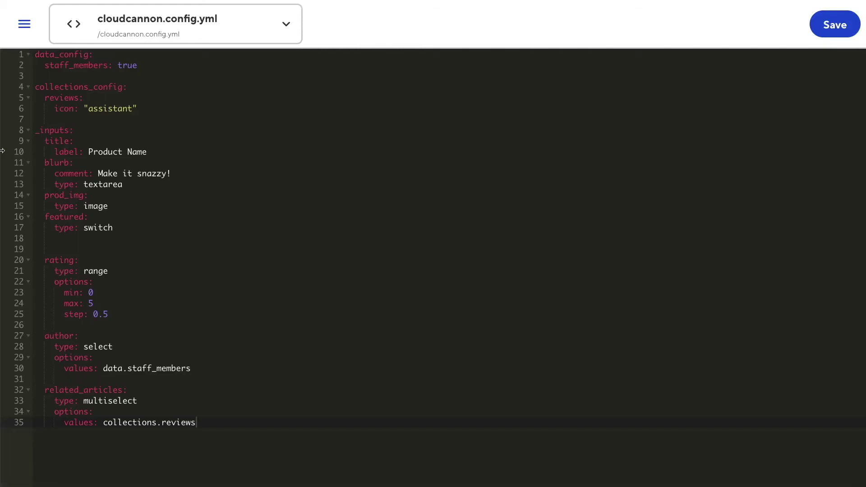
click(24, 23)
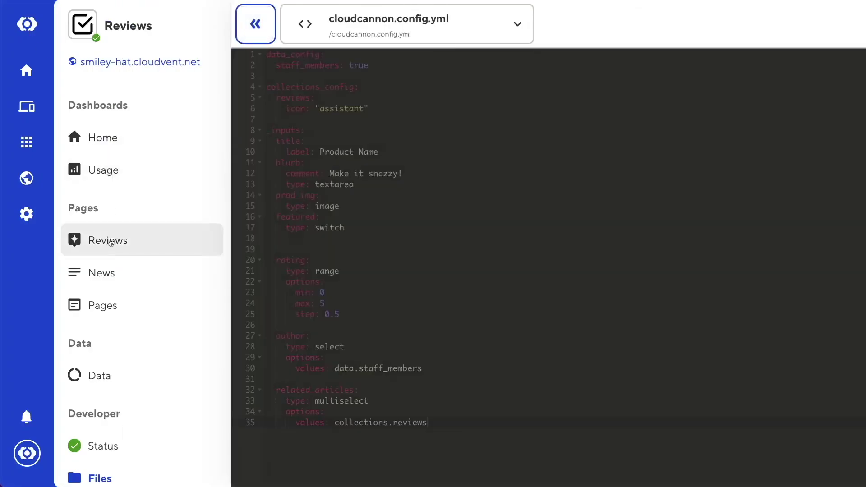
click(304, 228)
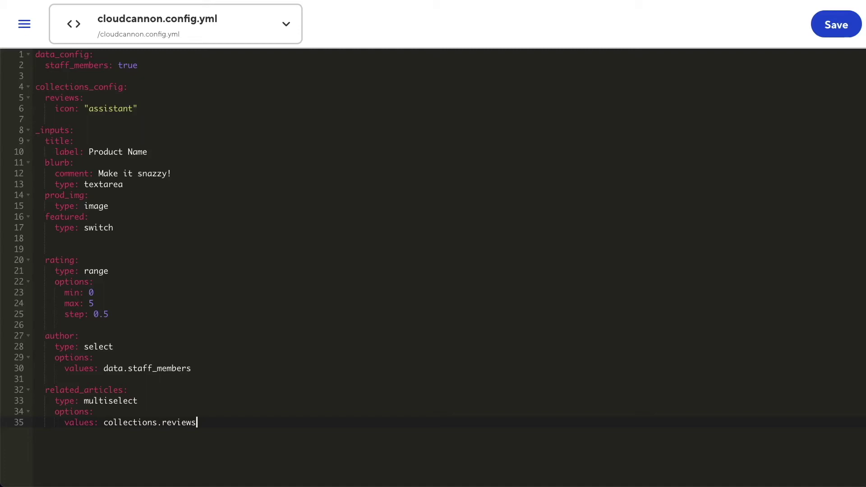
Set the related_articles options value_key to id and text_key to title, and save the configuration file.
key(Return)
text(value_key:)
text(id)
key(Return)
text(text_key: title)
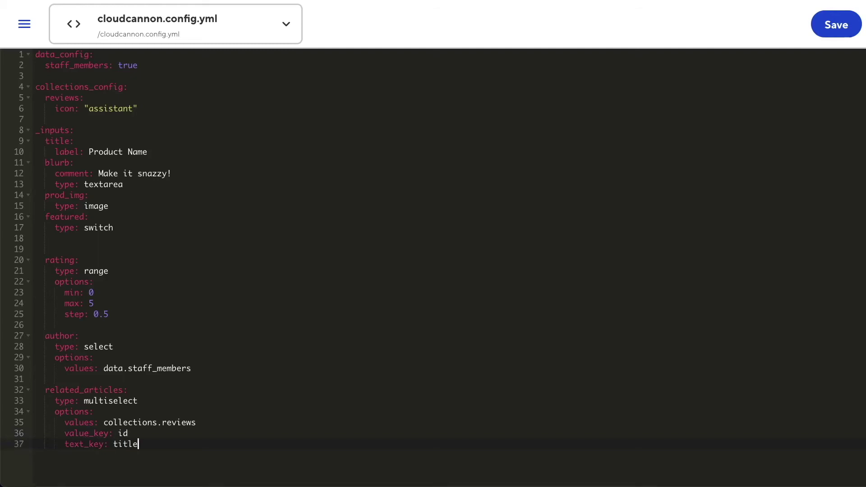
click(843, 25)
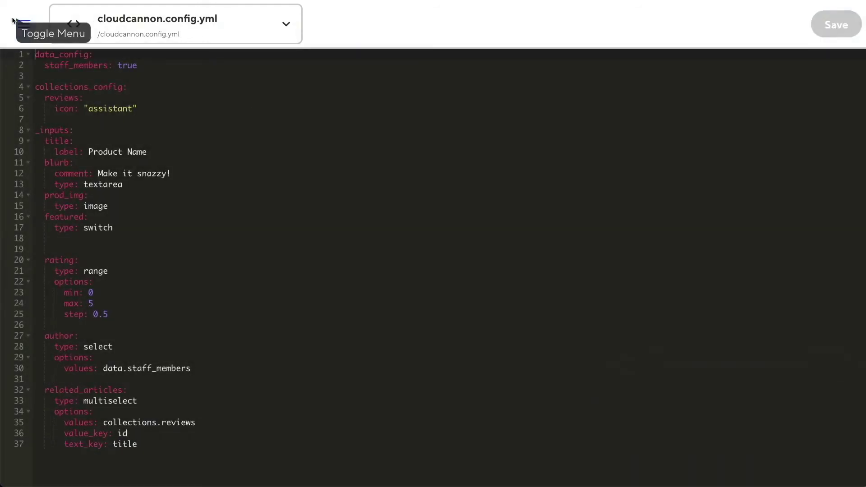
Open the Sliced Bread review from the Reviews collection and view its Related Articles input.
click(24, 23)
click(107, 243)
click(421, 231)
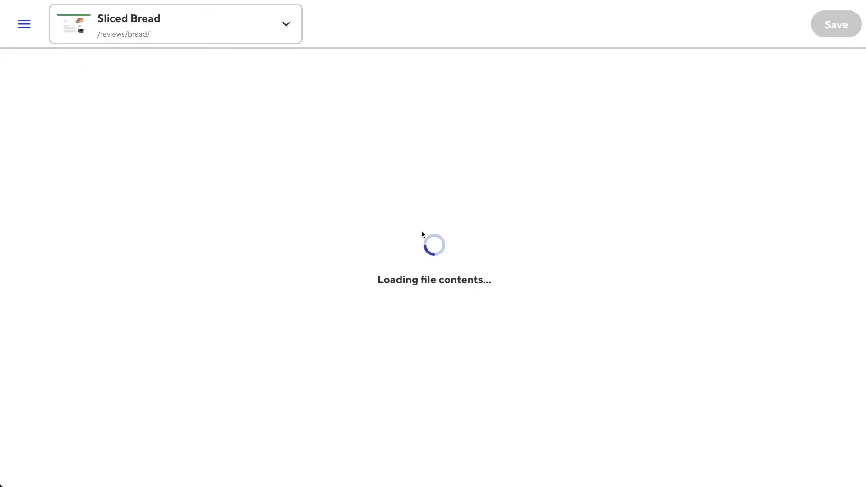
scroll(76, 332, down, 8)
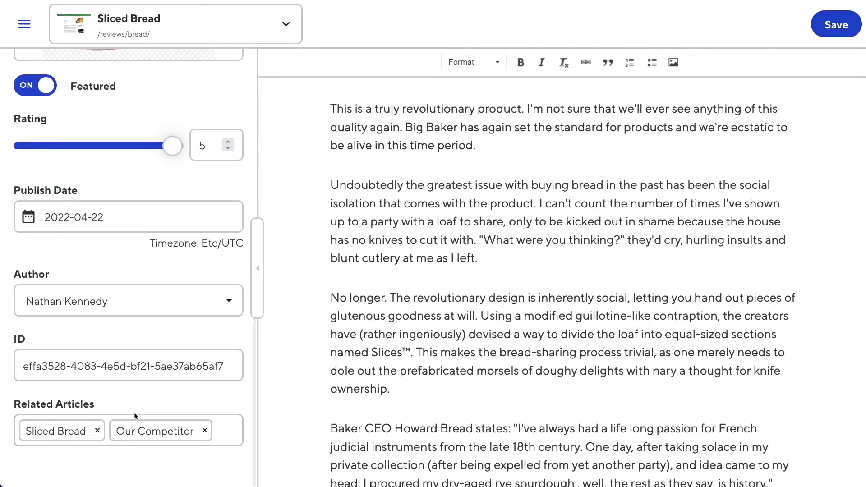
In Related Articles, add New telephone and remove Sliced Bread, and save the review.
click(136, 431)
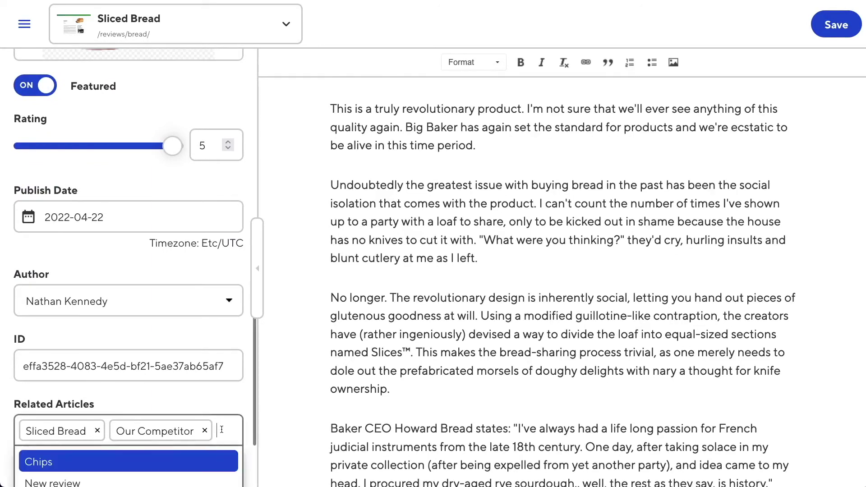
scroll(187, 458, down, 2)
click(164, 427)
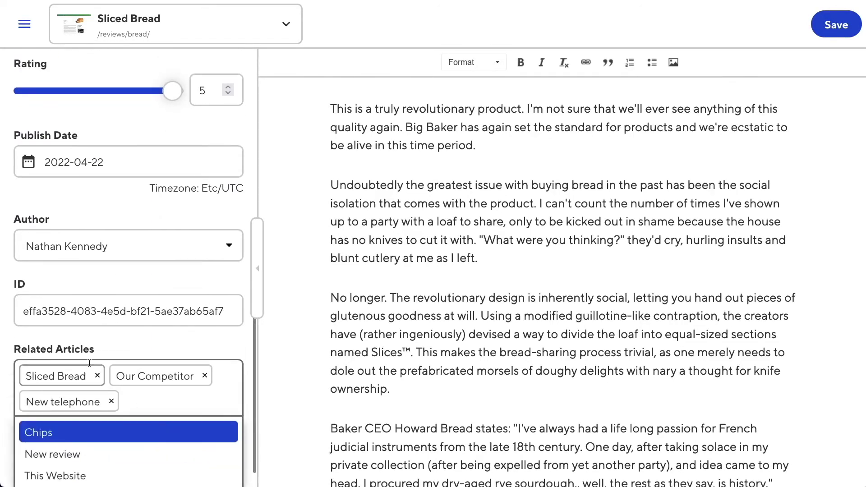
click(96, 375)
click(108, 359)
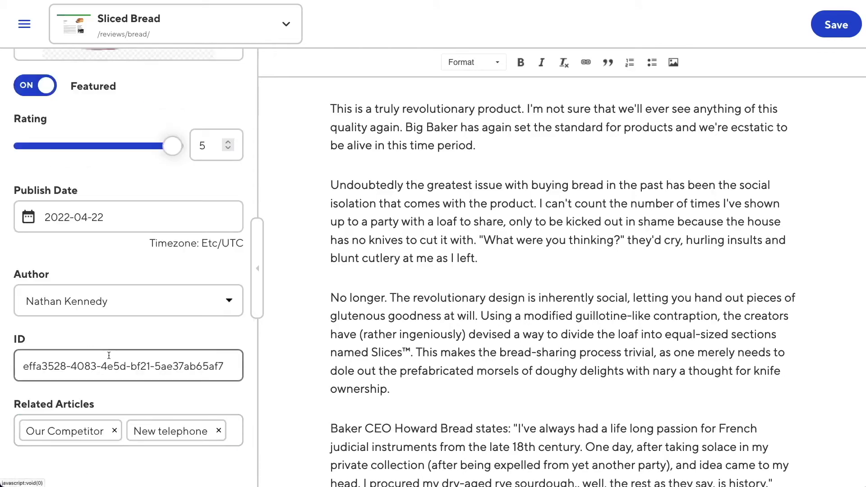
click(77, 435)
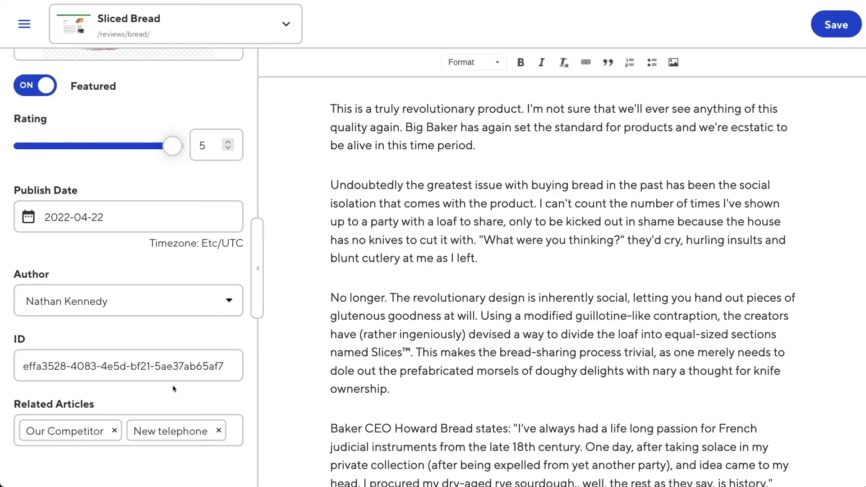
click(819, 21)
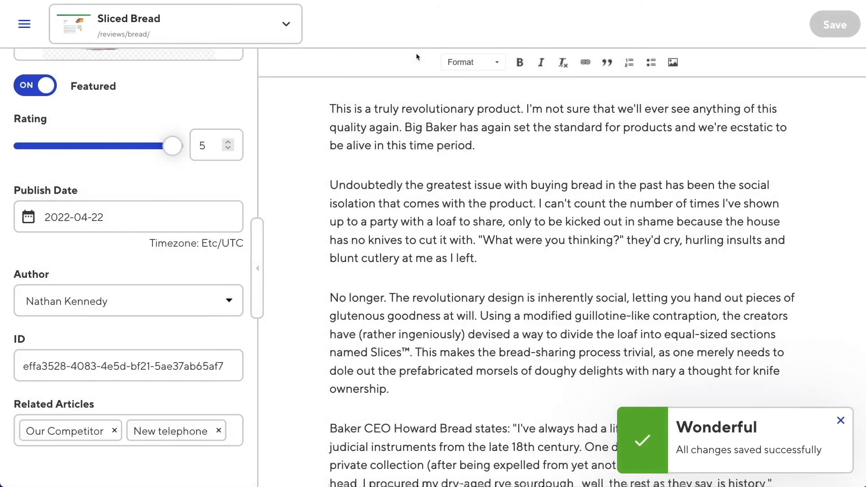
Switch the Sliced Bread review to the Source Editor and examine the saved related_articles entries in bread.md.
click(282, 33)
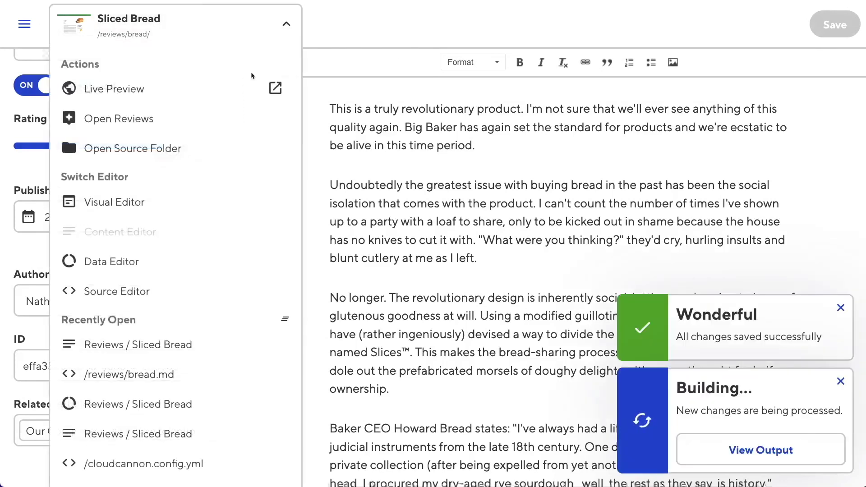
click(158, 288)
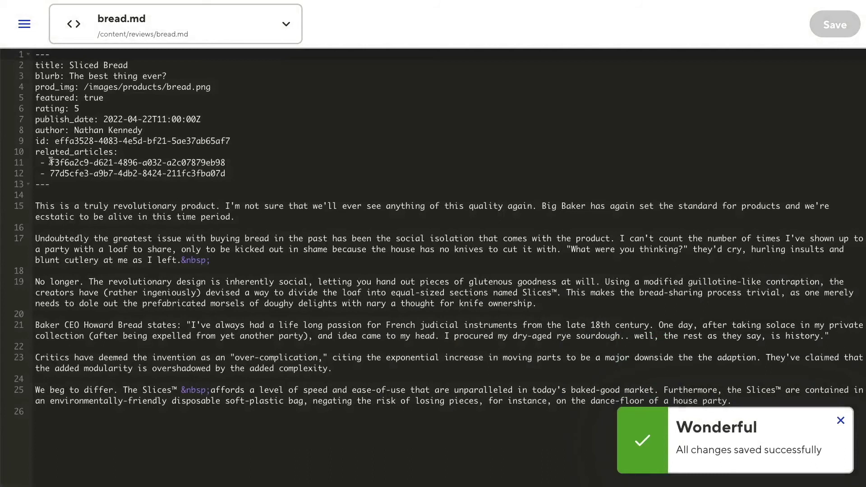
drag(51, 161, 228, 168)
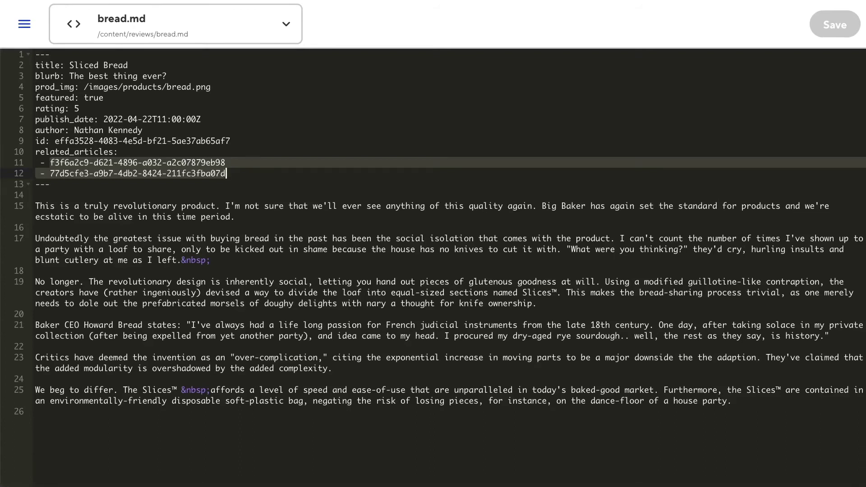
Return to the site's files and open cloudcannon.config.yml for editing.
click(31, 24)
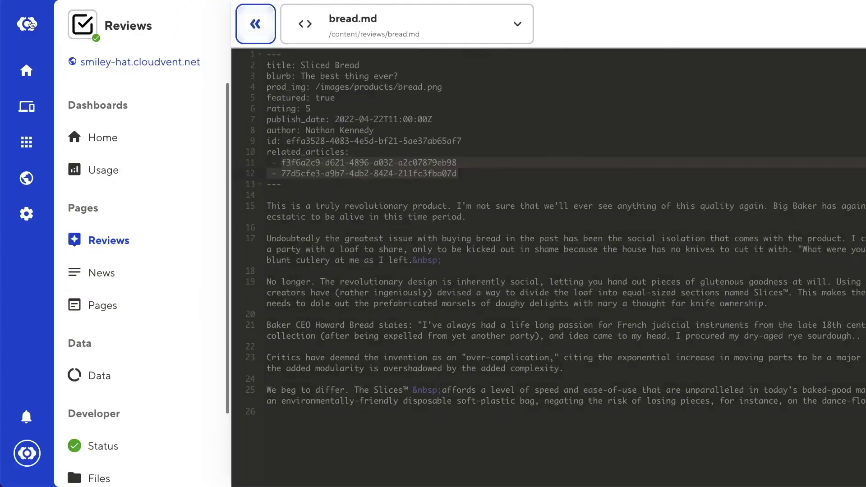
click(103, 467)
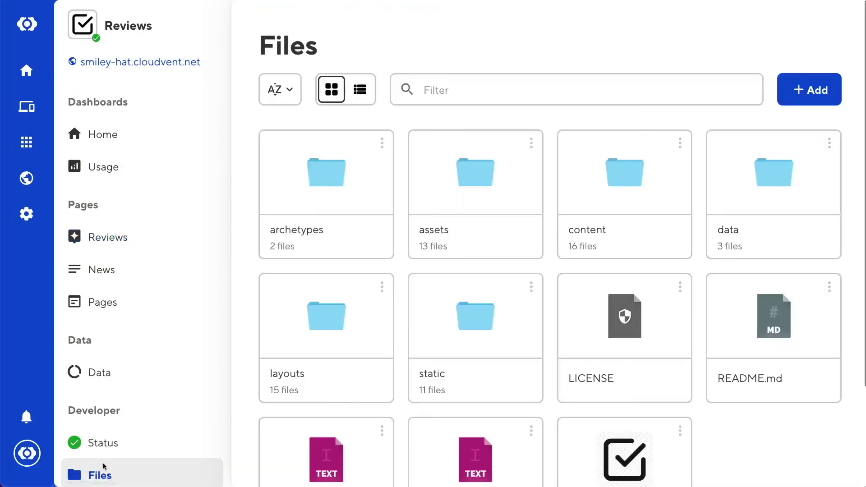
click(316, 432)
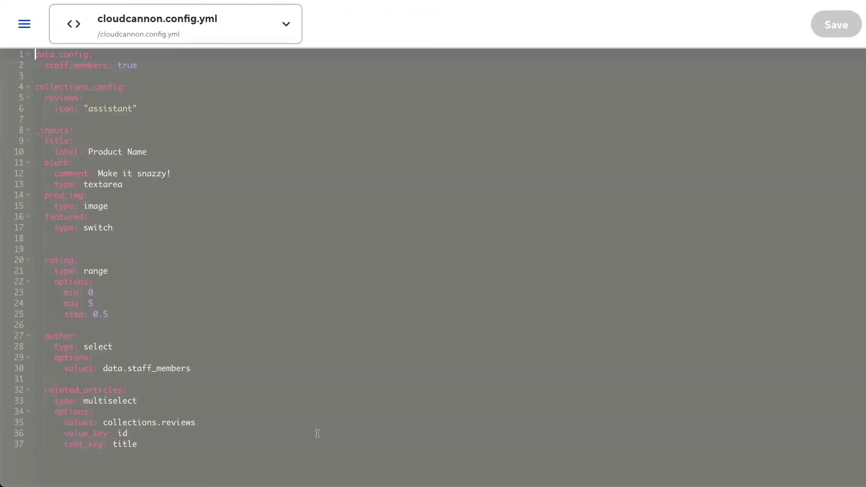
Add an id input with hidden: true below the related_articles configuration, and save the file.
click(171, 440)
key(Return)
key(Return)
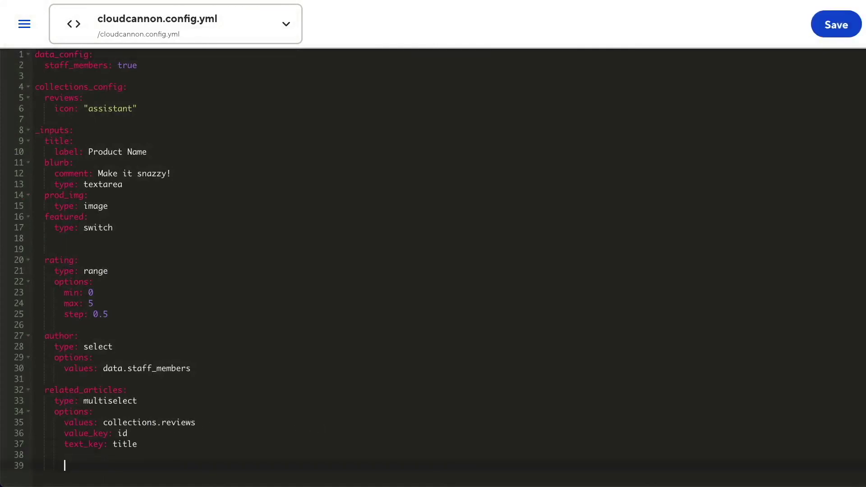
key(BackSpace)
key(BackSpace)
text(id:)
key(Return)
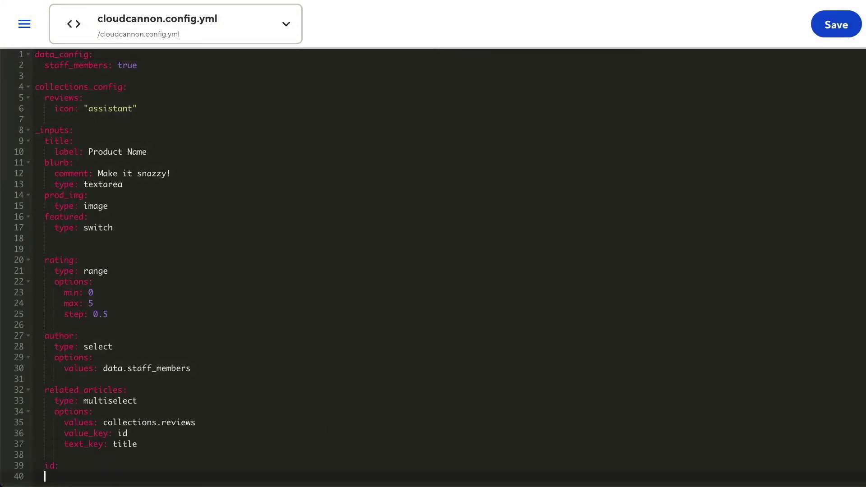
text(hidden: true)
click(819, 29)
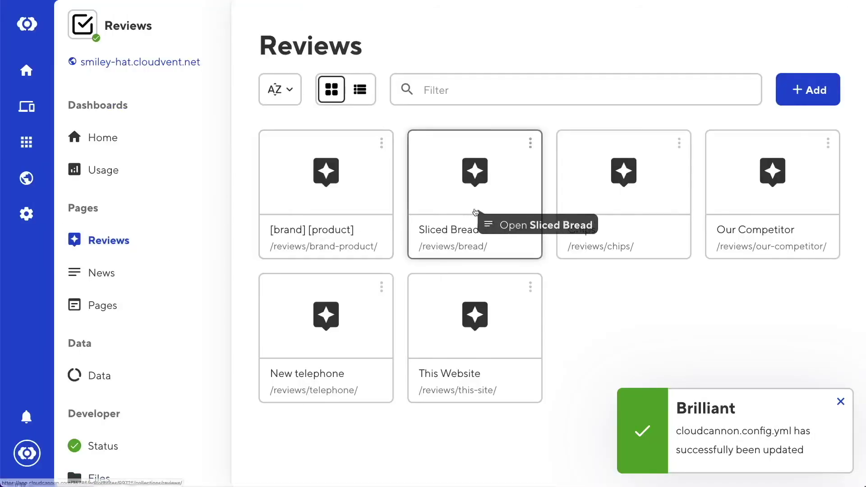
Open the Sliced Bread review and check its full set of inputs for the ID field.
click(475, 217)
scroll(167, 295, down, 2)
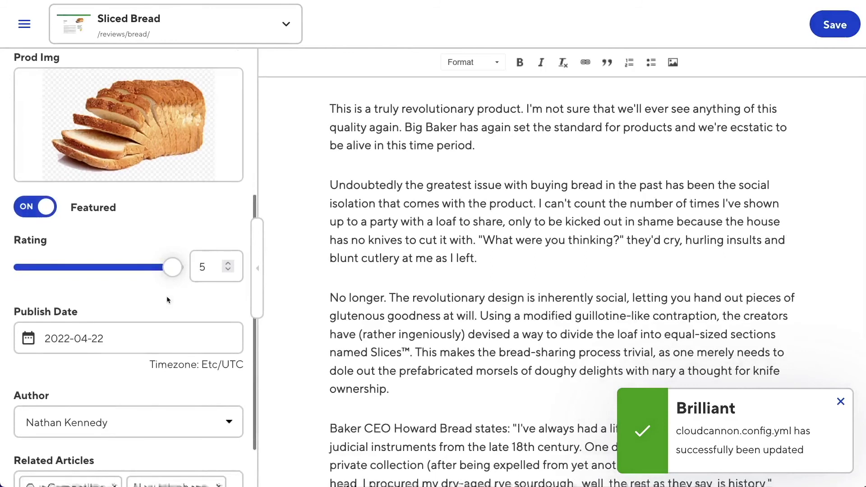
scroll(166, 296, up, 4)
scroll(167, 296, up, 2)
scroll(167, 296, down, 6)
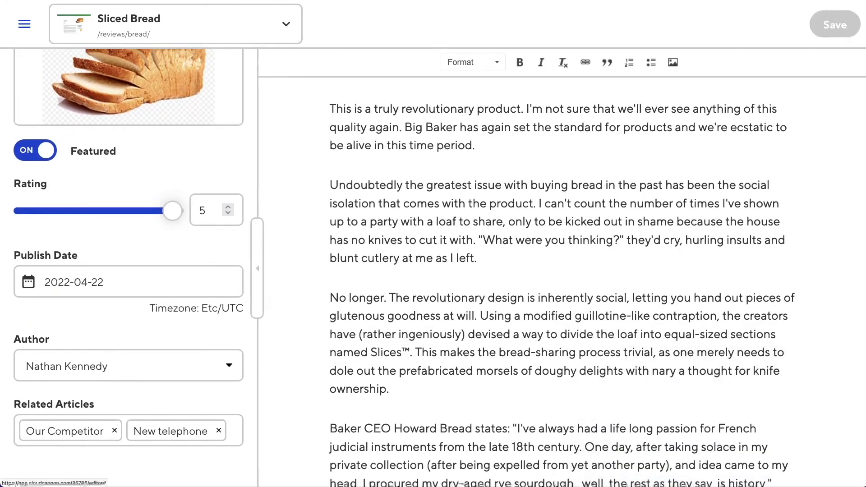
scroll(173, 461, up, 6)
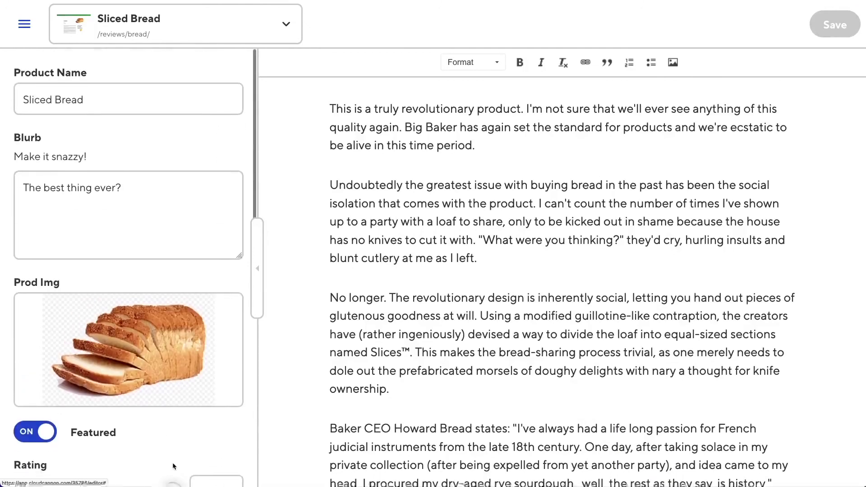
Start a new review in the Reviews collection and look through its empty inputs.
click(25, 24)
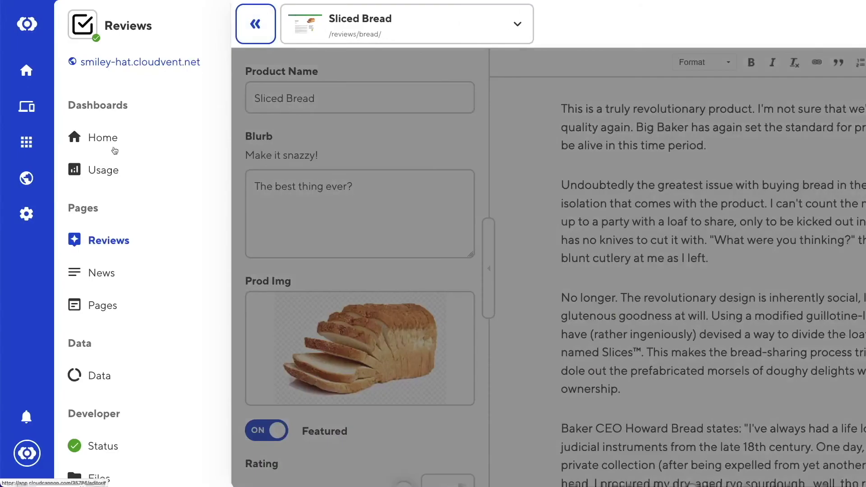
click(128, 239)
click(802, 90)
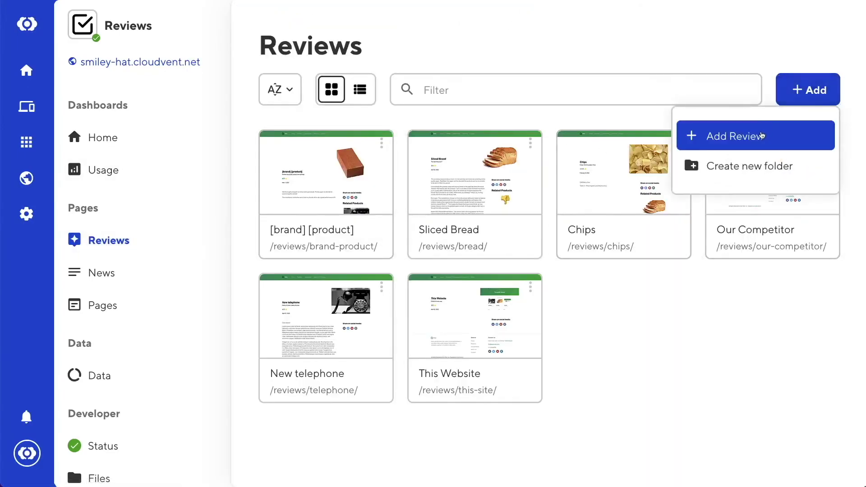
click(762, 135)
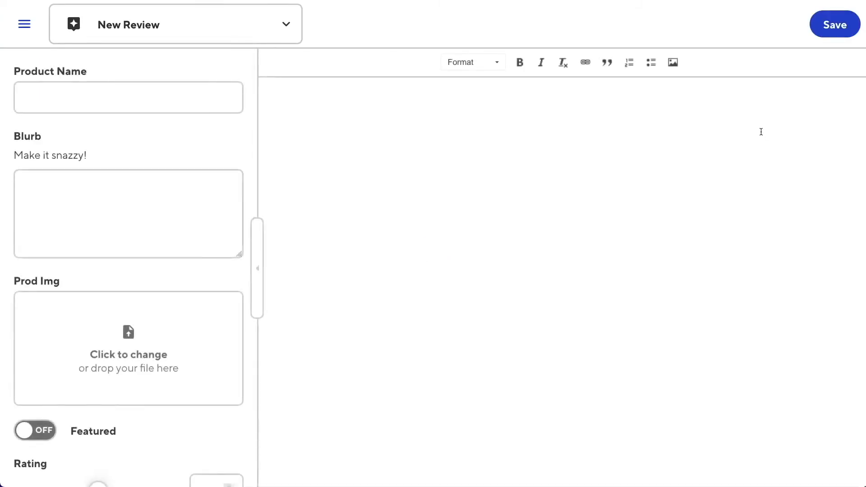
scroll(162, 209, down, 5)
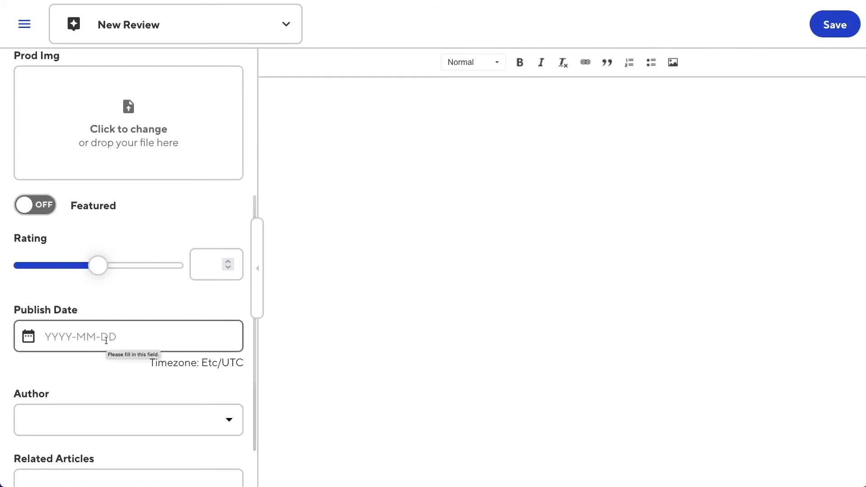
Look over the rest of the new review's empty inputs and return to cloudcannon.config.yml in the site's files.
scroll(103, 337, down, 1)
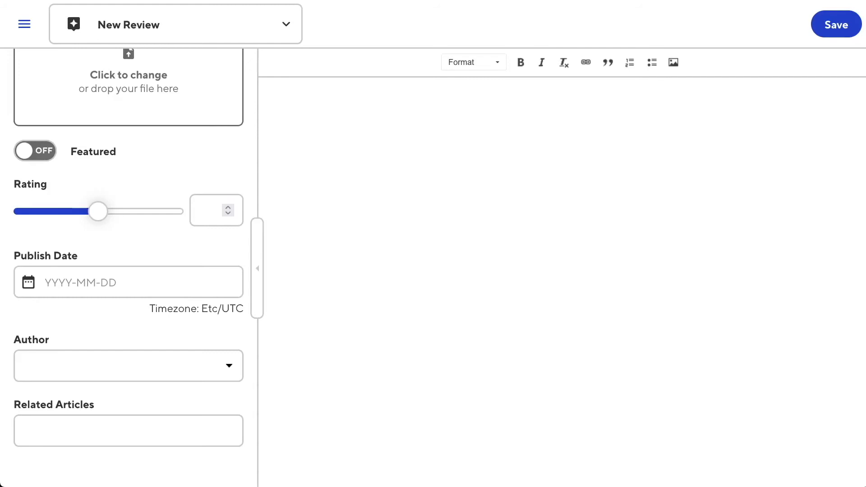
click(24, 24)
click(112, 478)
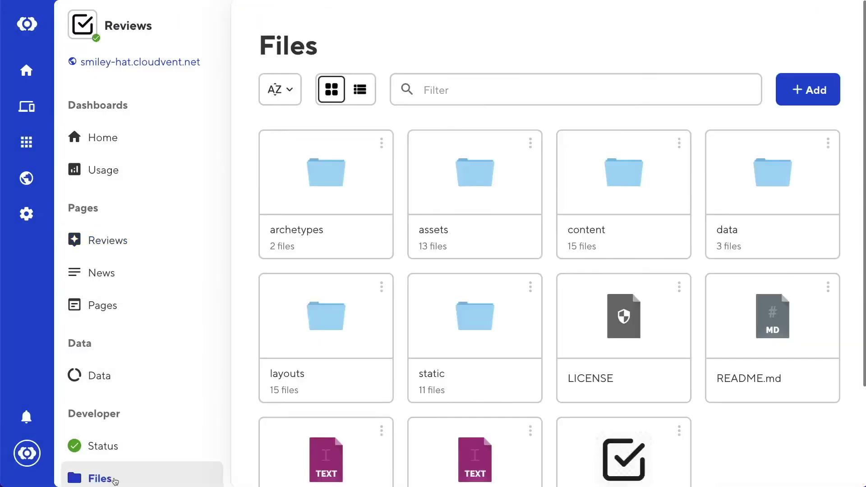
click(302, 463)
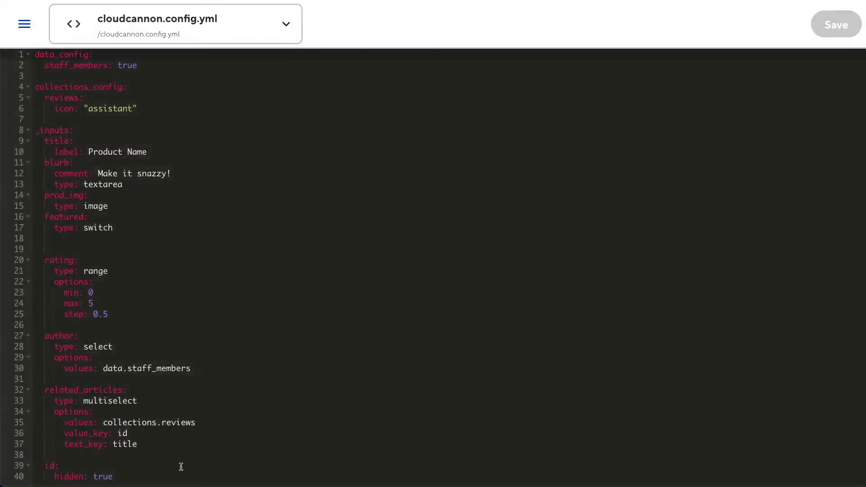
Add a publish_date input with instance_value: NOW below the id configuration.
click(168, 471)
key(Return)
key(Return)
key(Return)
key(Return)
key(Return)
key(Return)
key(BackSpace)
key(Up)
key(Up)
key(Up)
key(Up)
text(pub)
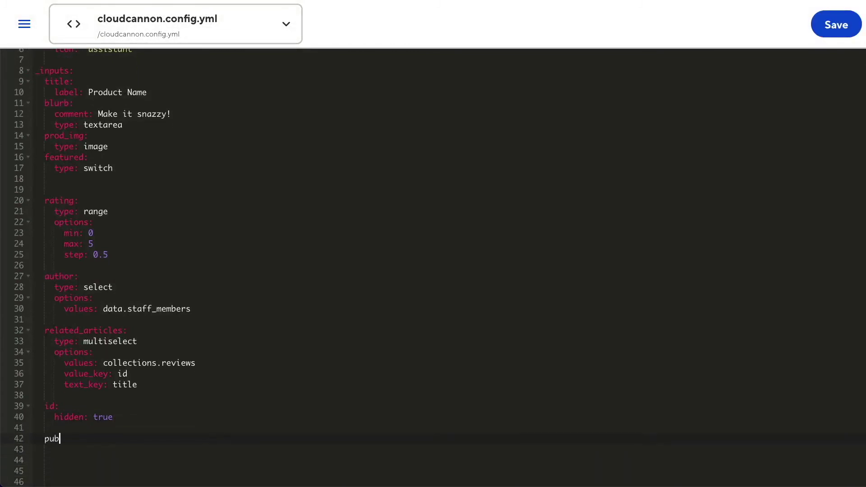
text(lish_date:)
key(Return)
key(Tab)
text(instance_value: NOW)
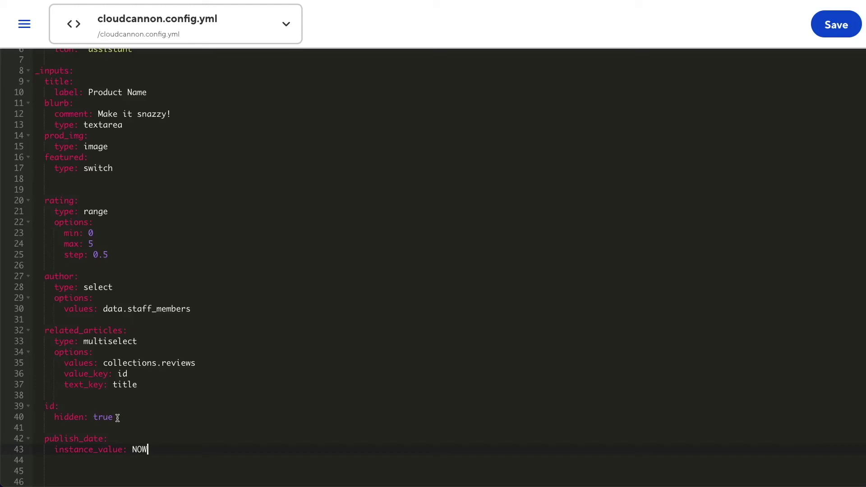
Add instance_value: UUID to the id input under hidden: true, and save the file.
key(Return)
text(instance_value: UUID)
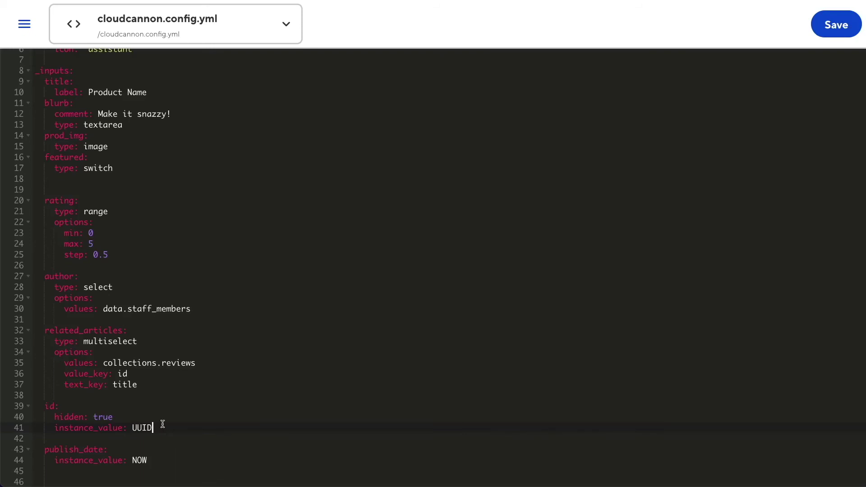
click(850, 24)
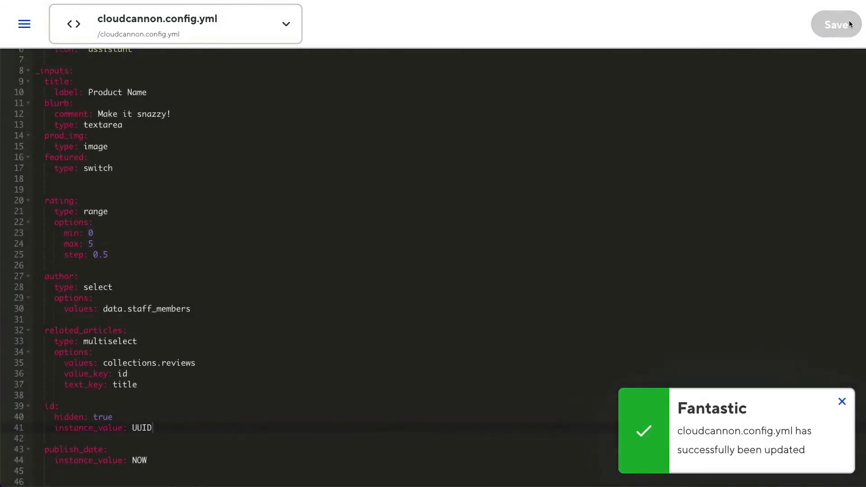
Add a review to the Reviews collection and save it with the title New review.
click(25, 24)
click(125, 244)
click(808, 90)
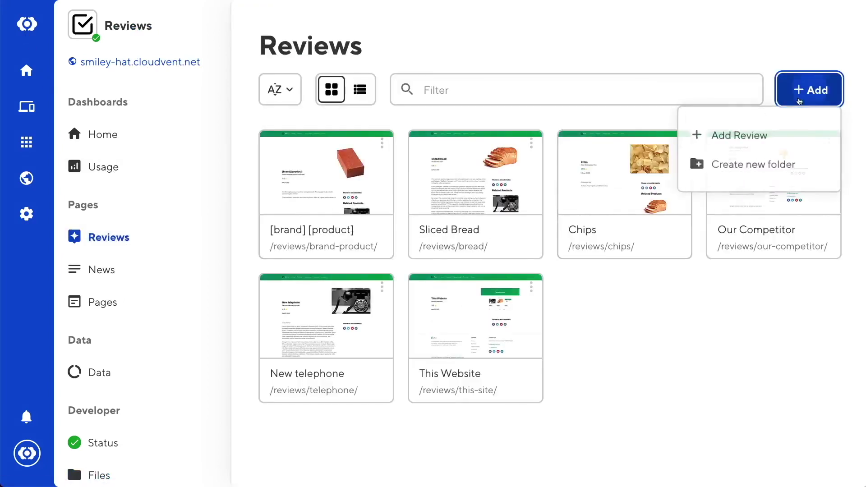
click(791, 133)
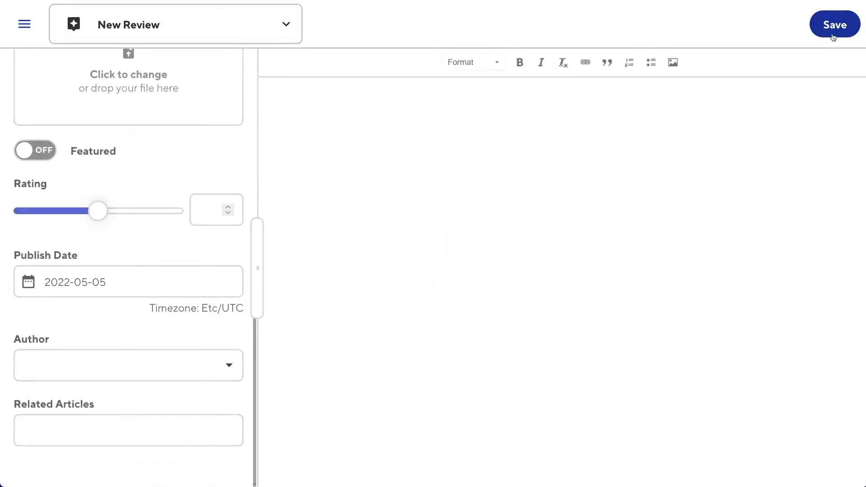
text(New review)
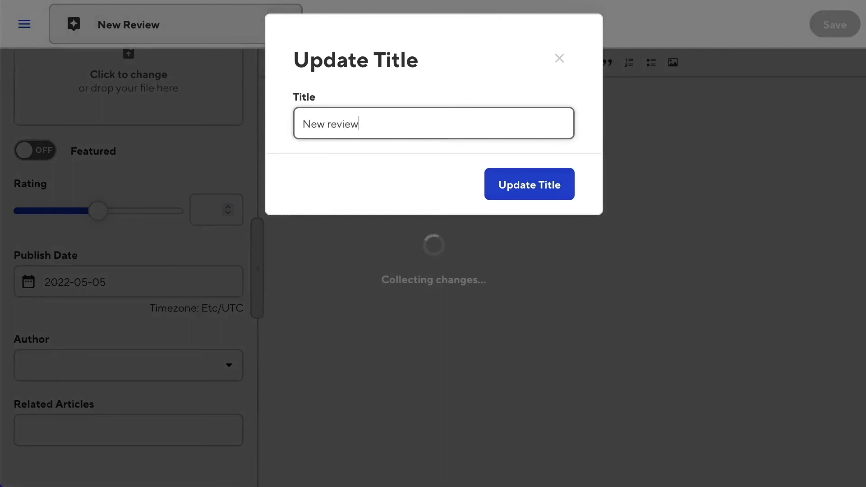
key(Return)
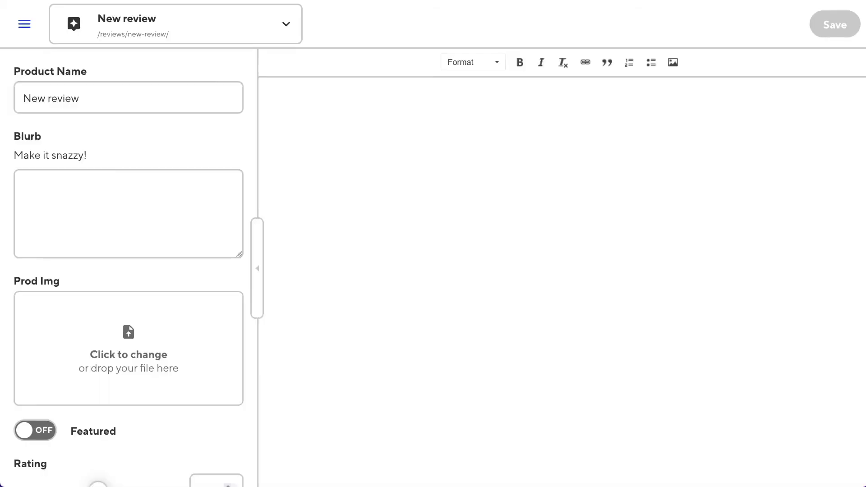
Open the saved review in the Source Editor and check its publish_date and id values.
click(149, 28)
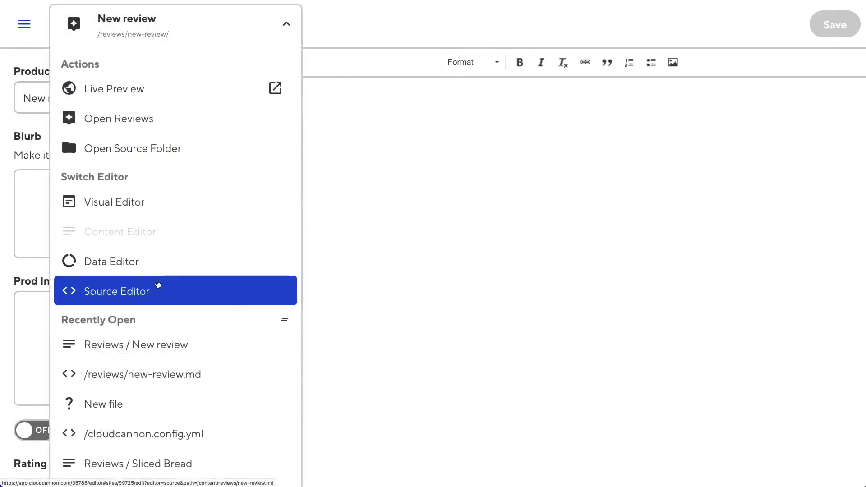
click(158, 283)
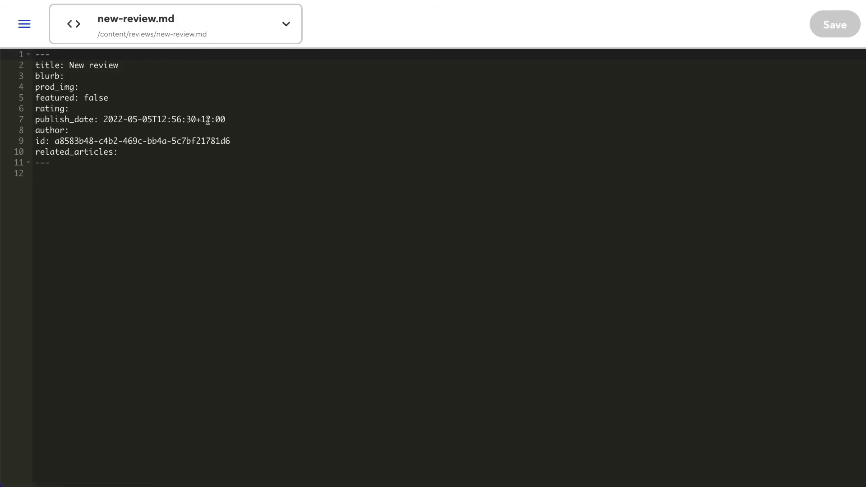
click(51, 141)
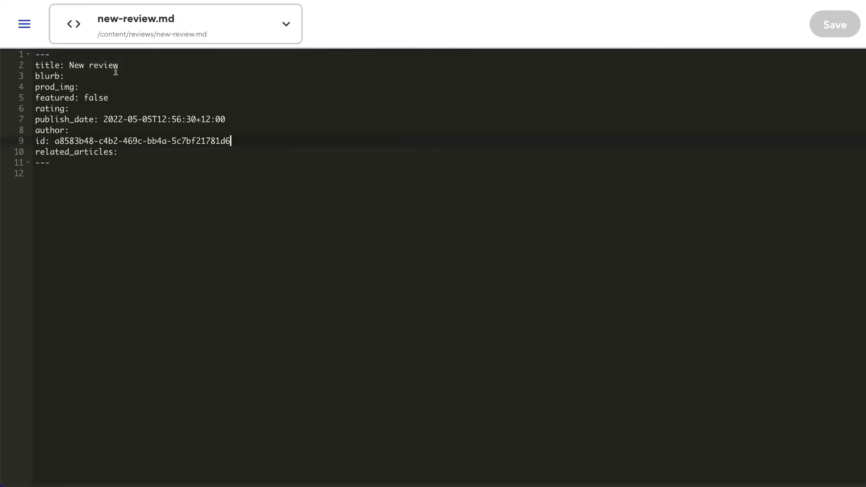
Return to the site's files and reopen cloudcannon.config.yml for editing.
click(24, 23)
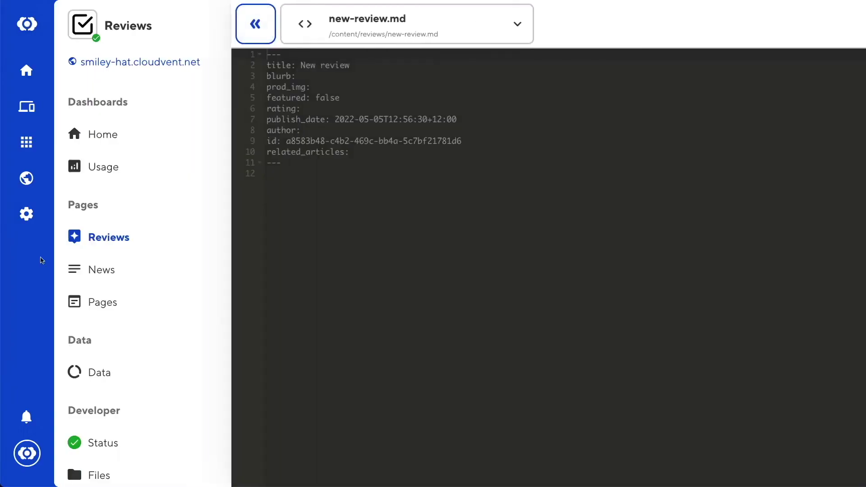
click(109, 479)
click(278, 453)
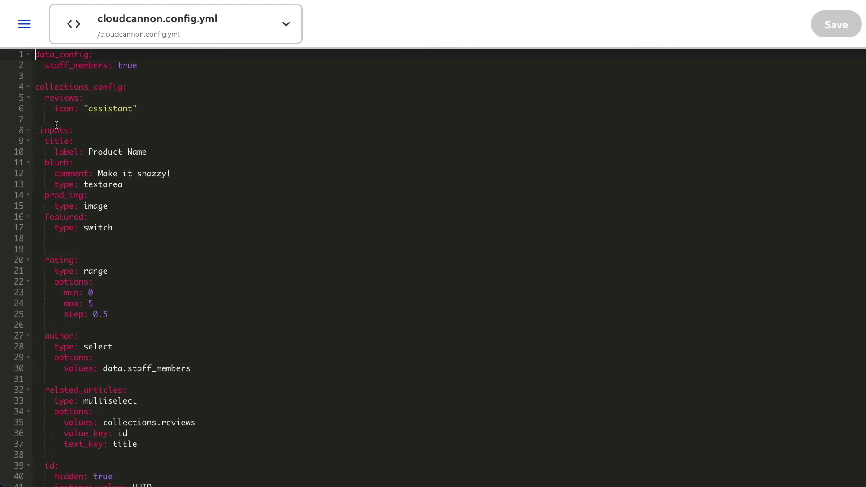
click(25, 23)
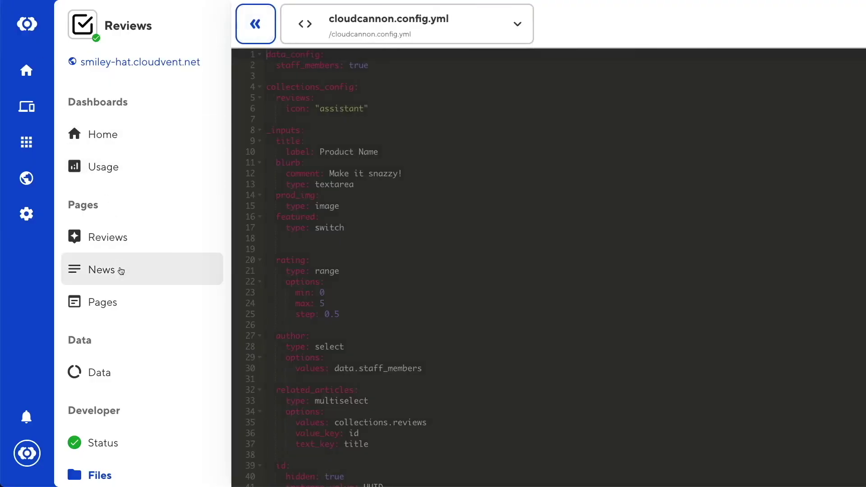
click(305, 222)
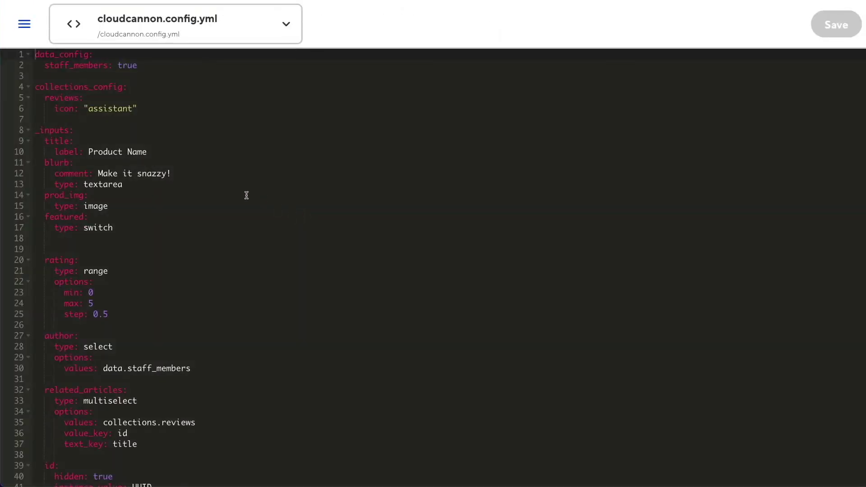
Add a news collection with an _inputs key below the reviews entry in collections_config.
click(143, 109)
key(Return)
key(Return)
key(BackSpace)
text(news:)
key(Return)
text(_inputs:)
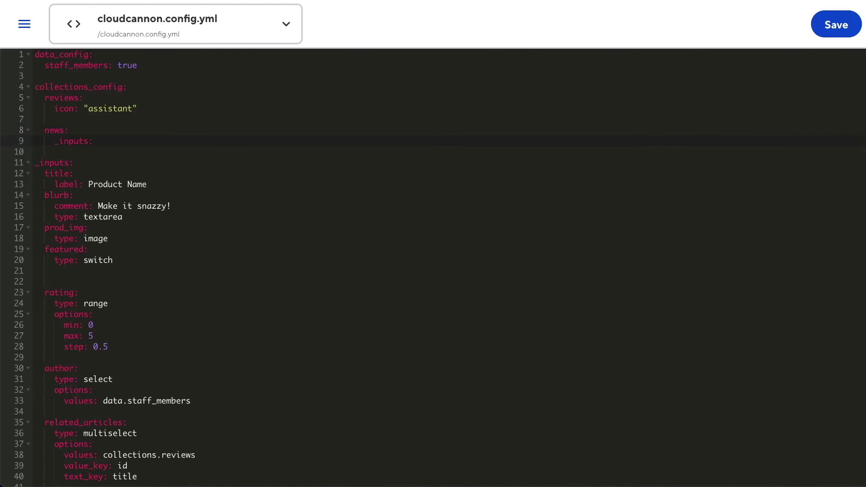
Give the news collection's inputs a title entry with comment: Extra extra!, and save the file.
key(Return)
key(Tab)
text(title:)
key(Return)
key(Tab)
text(comment: Extra extra!)
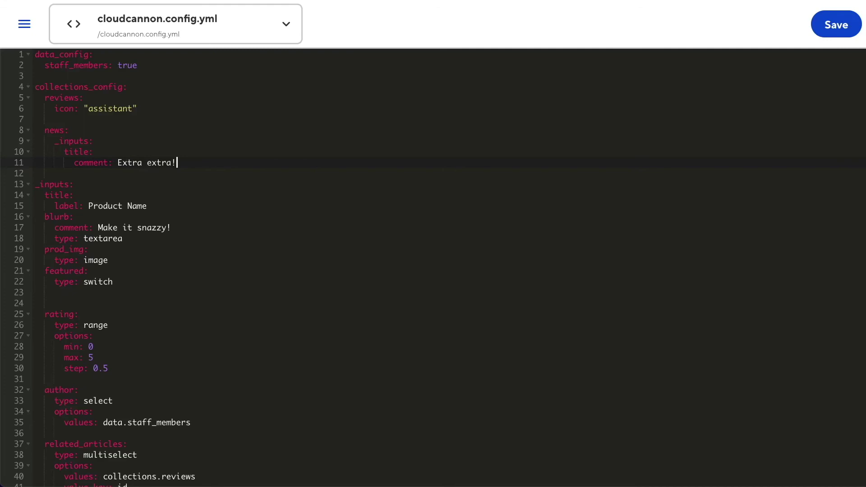
click(844, 23)
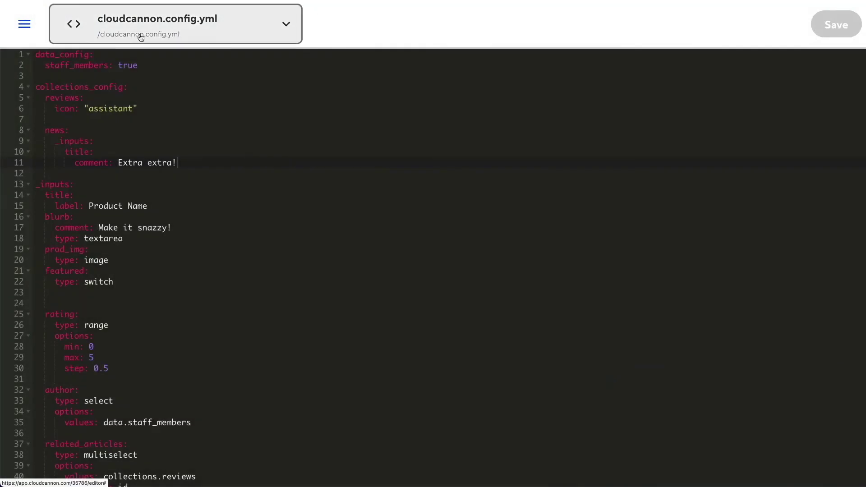
Open the Sliced Bread review and check its Product Name input for a comment.
click(26, 30)
click(90, 234)
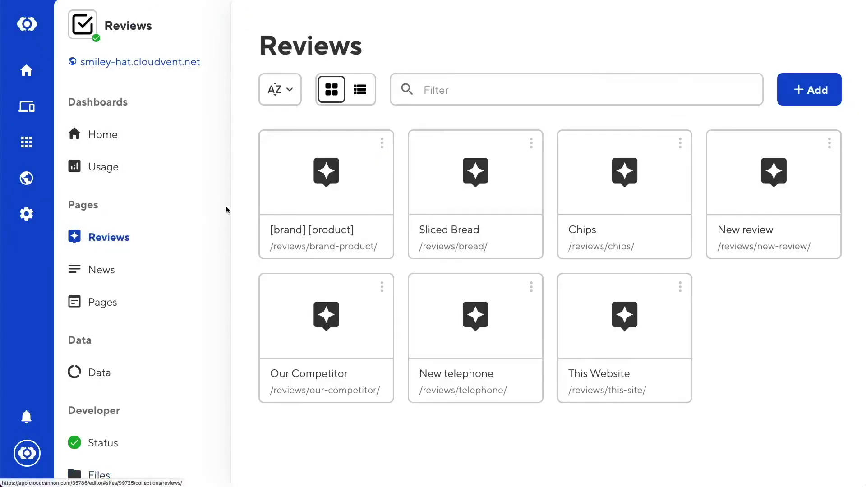
click(466, 220)
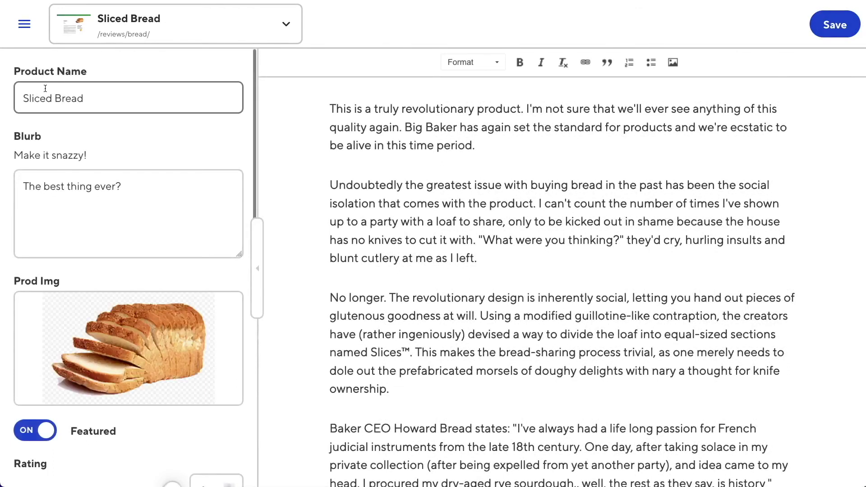
Open the Site Launch! article in the News collection and check the label and comment of its title input.
click(24, 24)
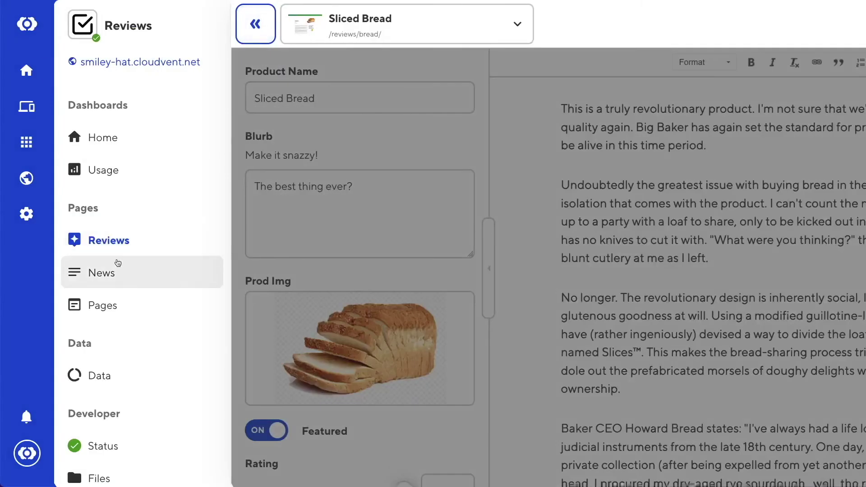
click(135, 283)
click(499, 261)
click(513, 250)
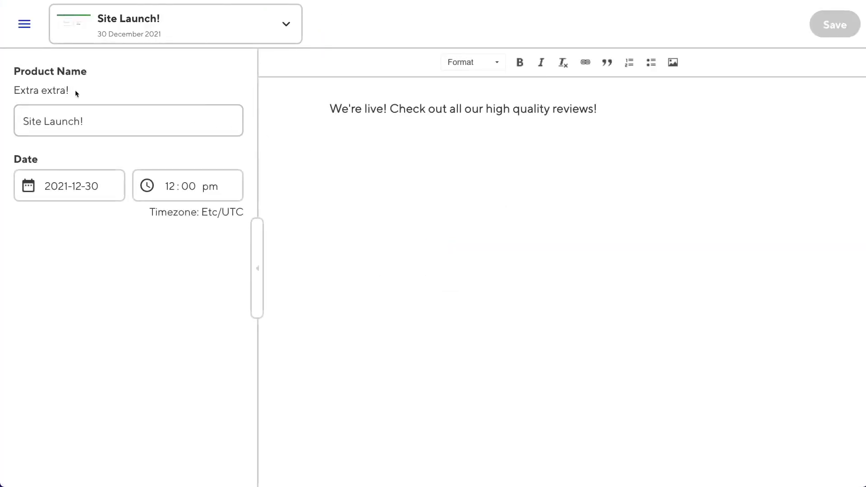
drag(77, 91, 9, 94)
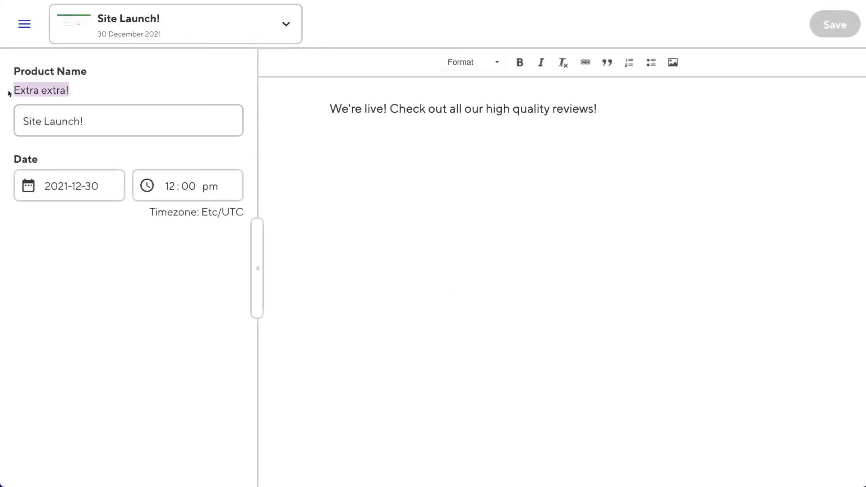
click(184, 81)
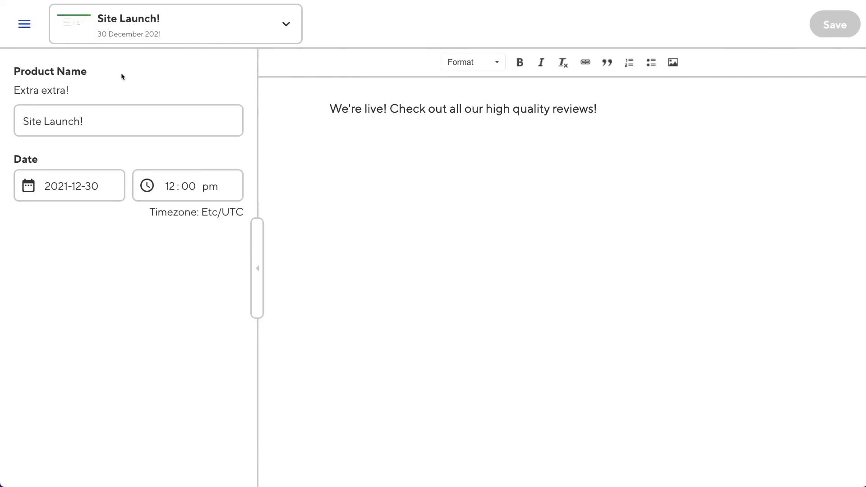
Reopen cloudcannon.config.yml and insert a new line below the news title's comment.
click(24, 24)
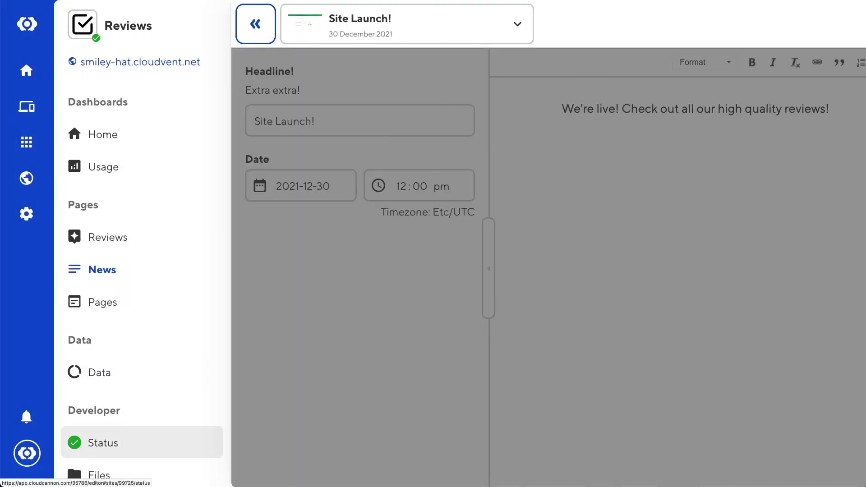
click(101, 460)
click(281, 463)
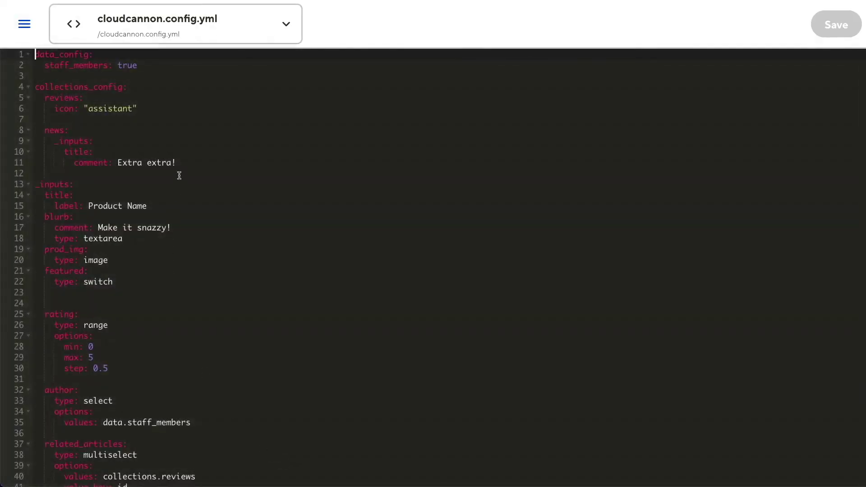
click(182, 162)
key(Return)
text(label:)
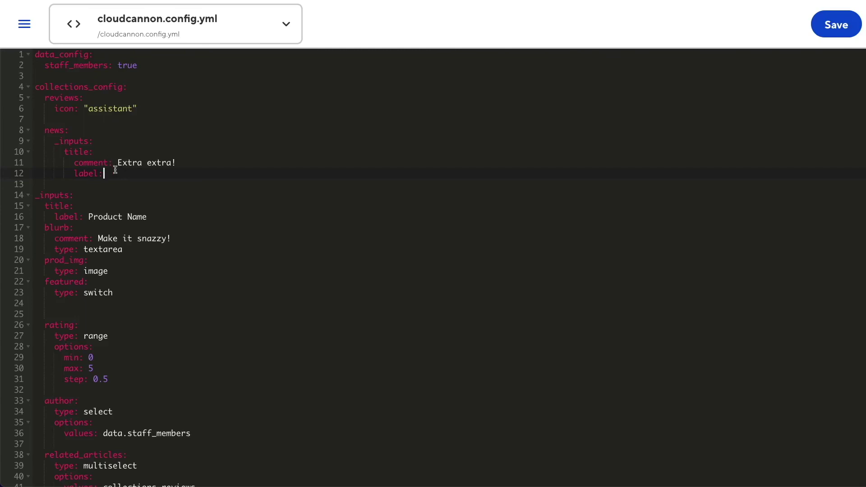
key(BackSpace)
key(BackSpace)
key(BackSpace)
key(BackSpace)
key(BackSpace)
key(BackSpace)
Add cascade: false to the news collection's title input, and save the file.
text(cascade: false)
click(832, 23)
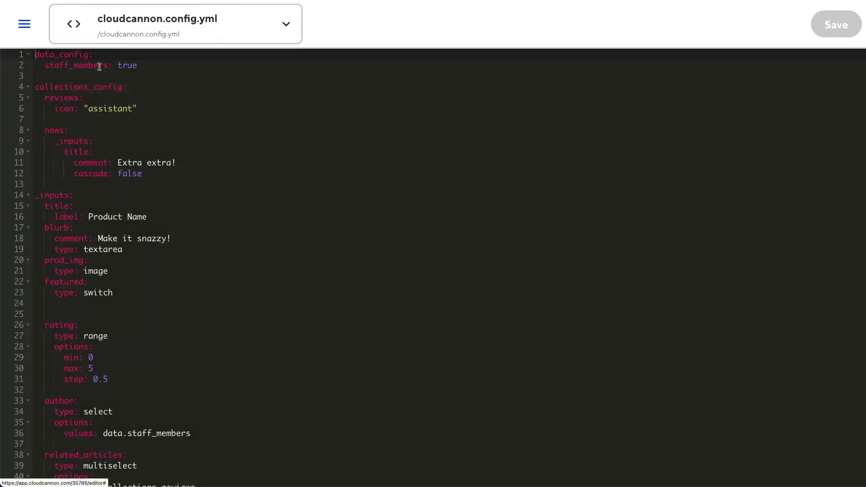
Reopen the Site Launch! news article and check its title input's label and comment.
click(27, 36)
click(99, 273)
click(486, 222)
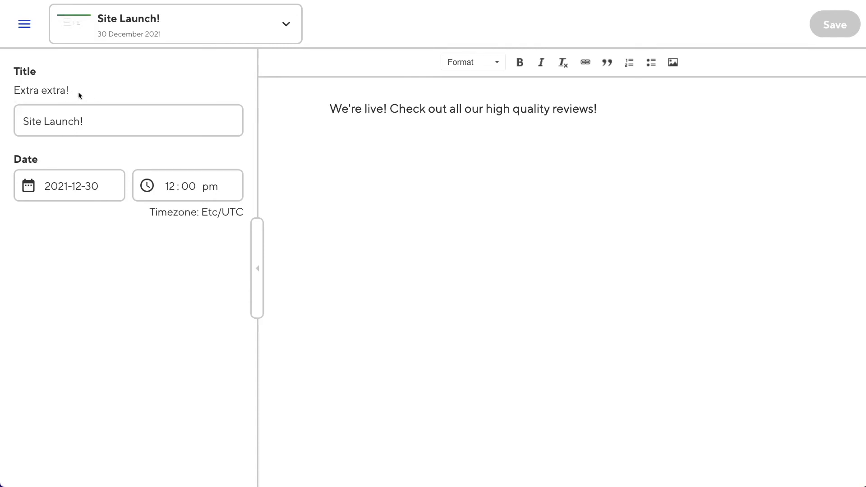
In the Source Editor, add _inputs with a title label of Headline! to site-launch.md's front matter, and save the file.
click(139, 39)
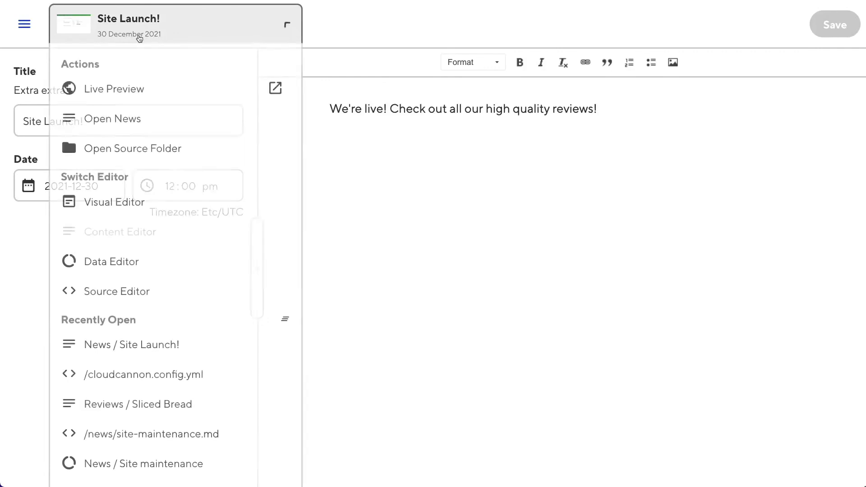
click(122, 290)
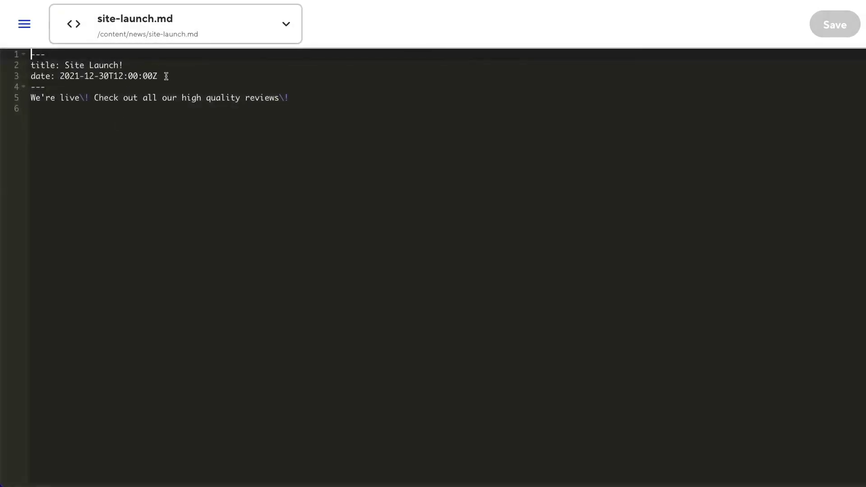
click(166, 76)
key(Return)
key(Return)
text(_inputs:)
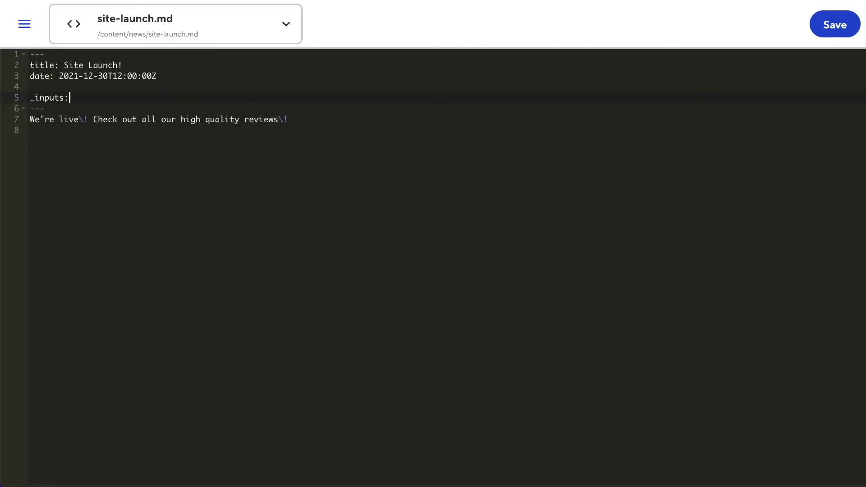
key(Return)
text(title:)
key(Return)
text(label: Headline!)
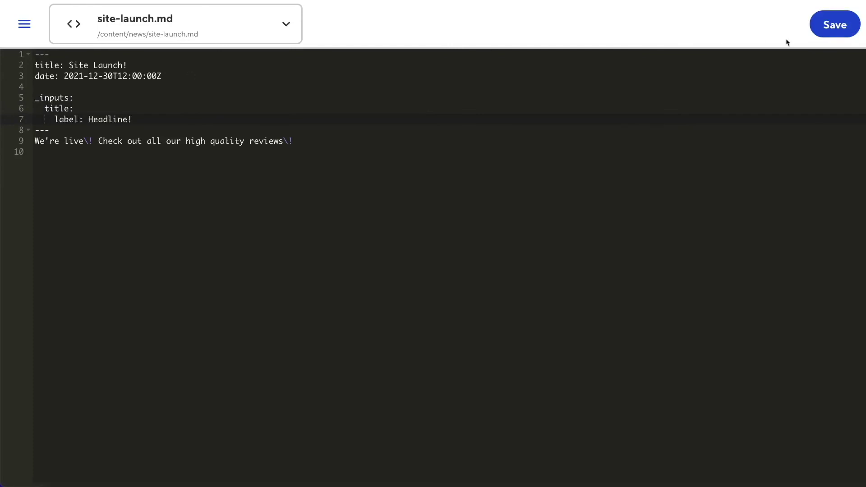
click(835, 28)
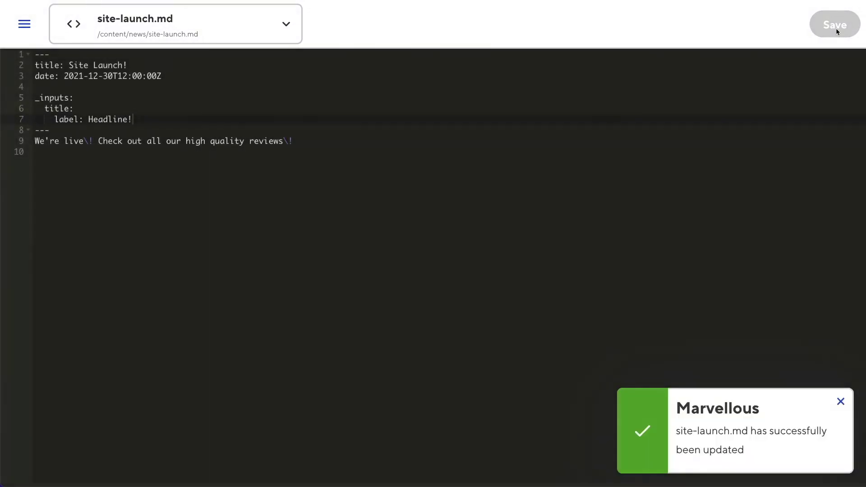
Switch the Site Launch! article back to the Content Editor.
click(275, 31)
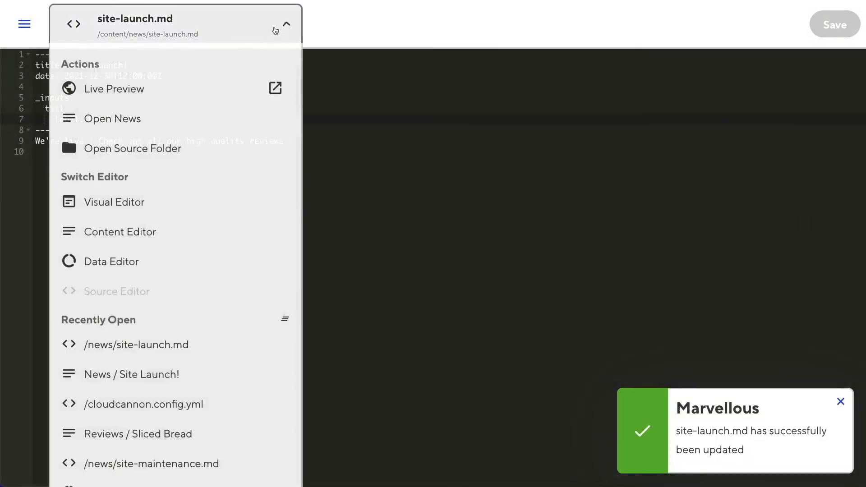
click(179, 212)
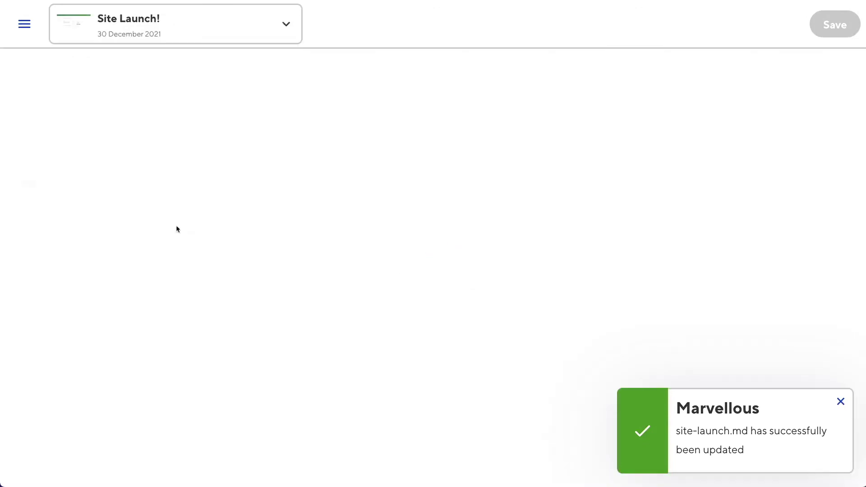